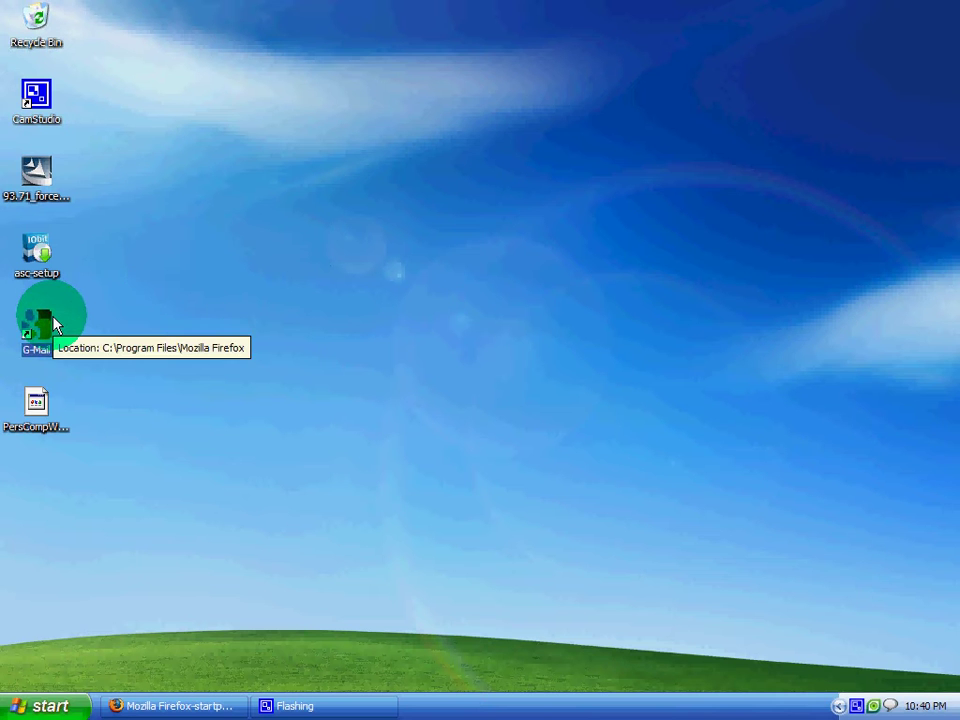
# Try to open the existing G-Mail shortcut on the desktop and dismiss the dialog.
pyautogui.doubleClick(52, 322)
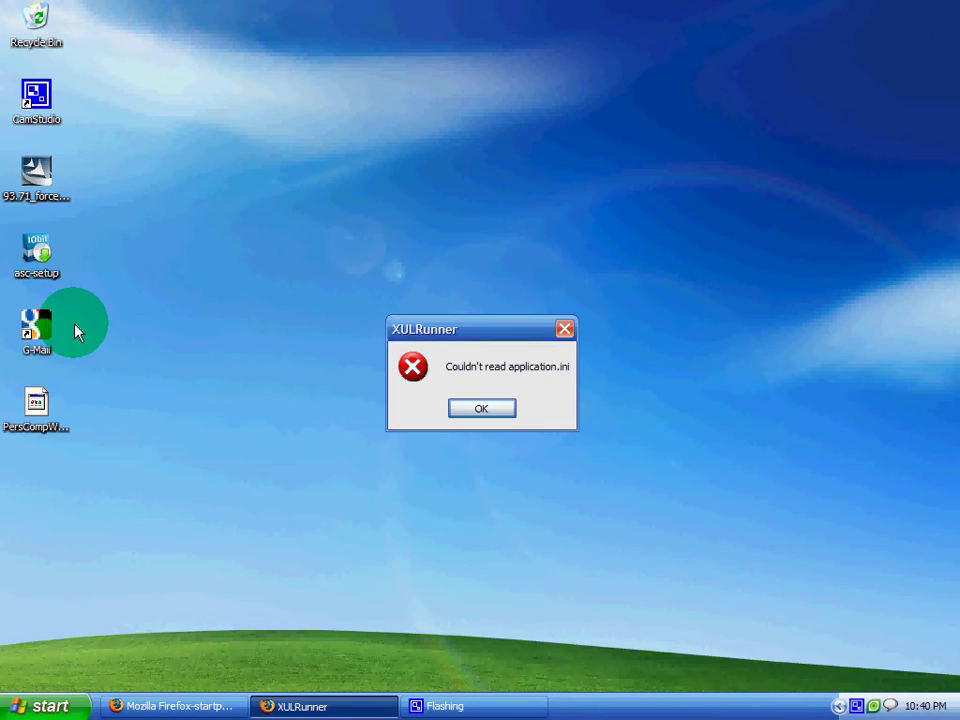
pyautogui.click(479, 408)
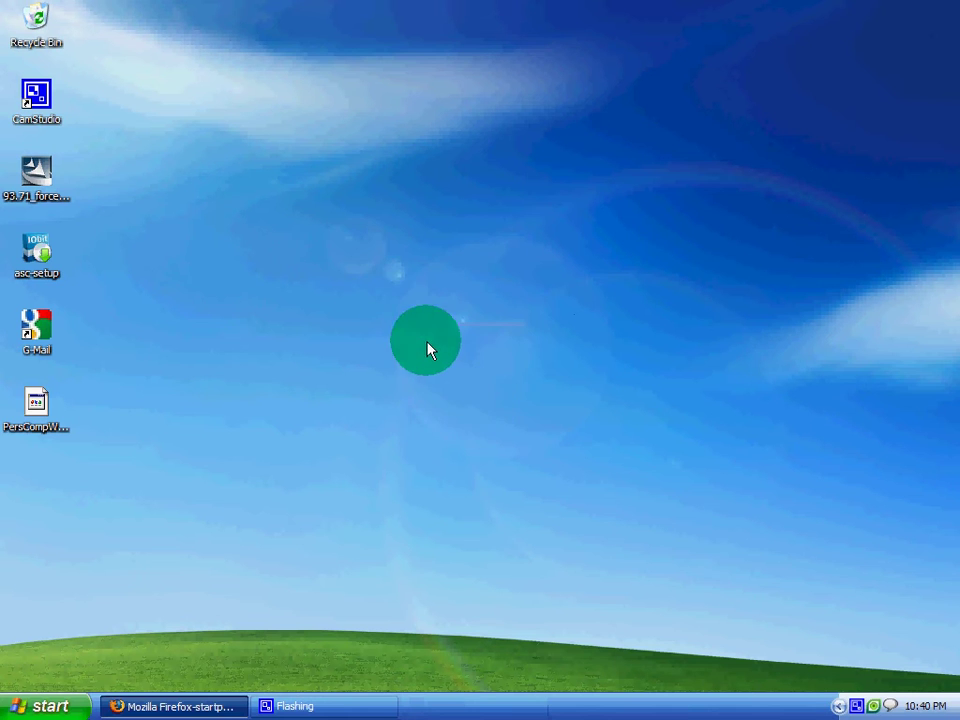
pyautogui.rightClick(404, 316)
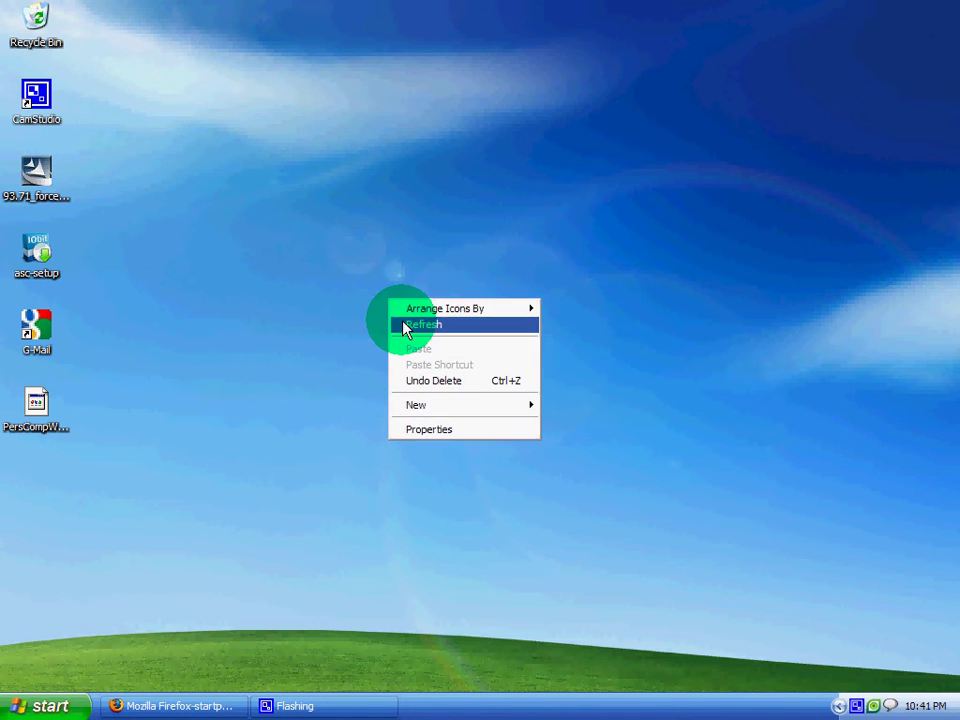
pyautogui.click(420, 343)
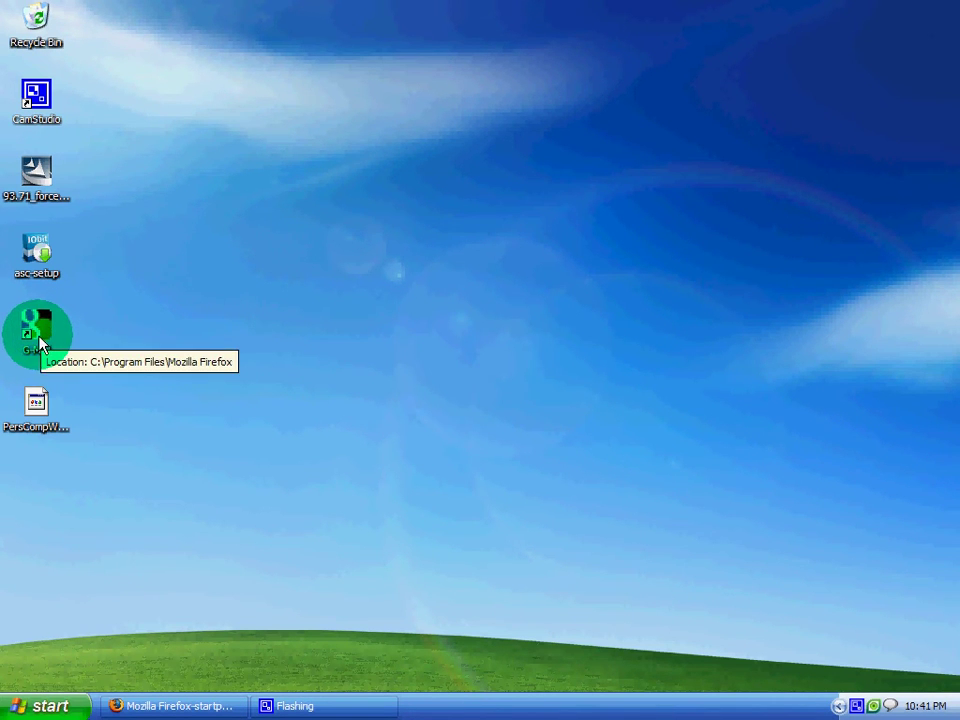
pyautogui.rightClick(209, 304)
pyautogui.click(228, 329)
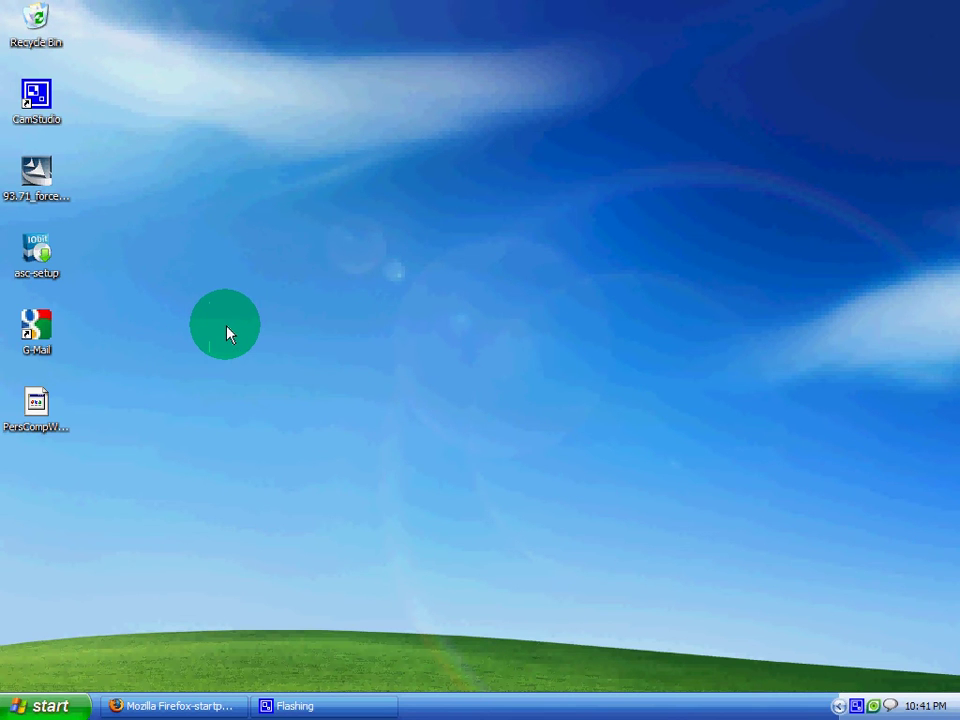
pyautogui.rightClick(231, 330)
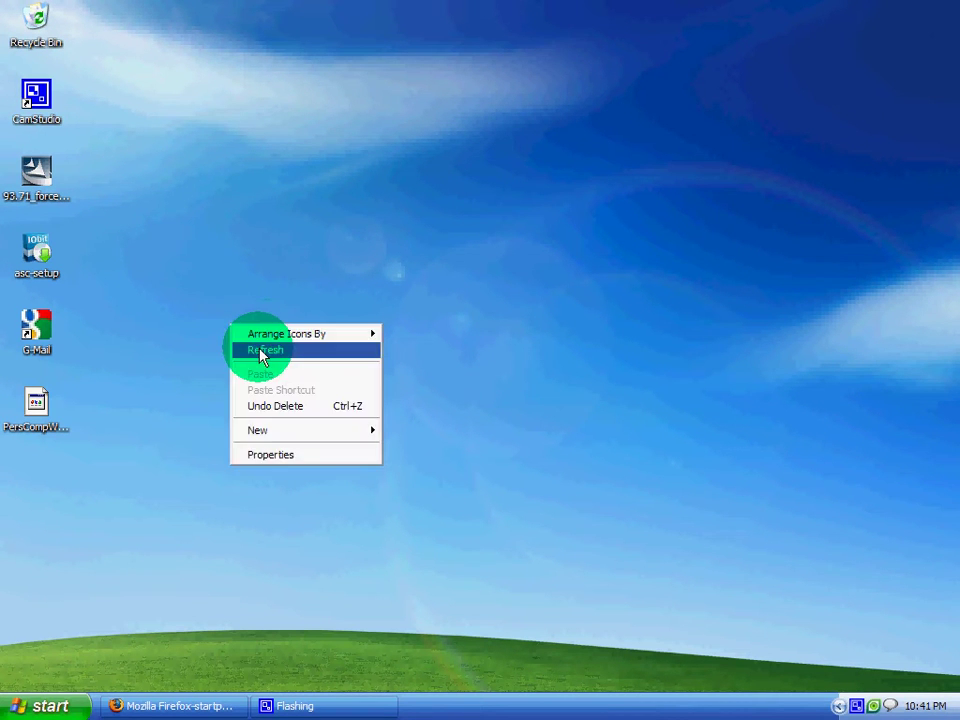
pyautogui.click(258, 350)
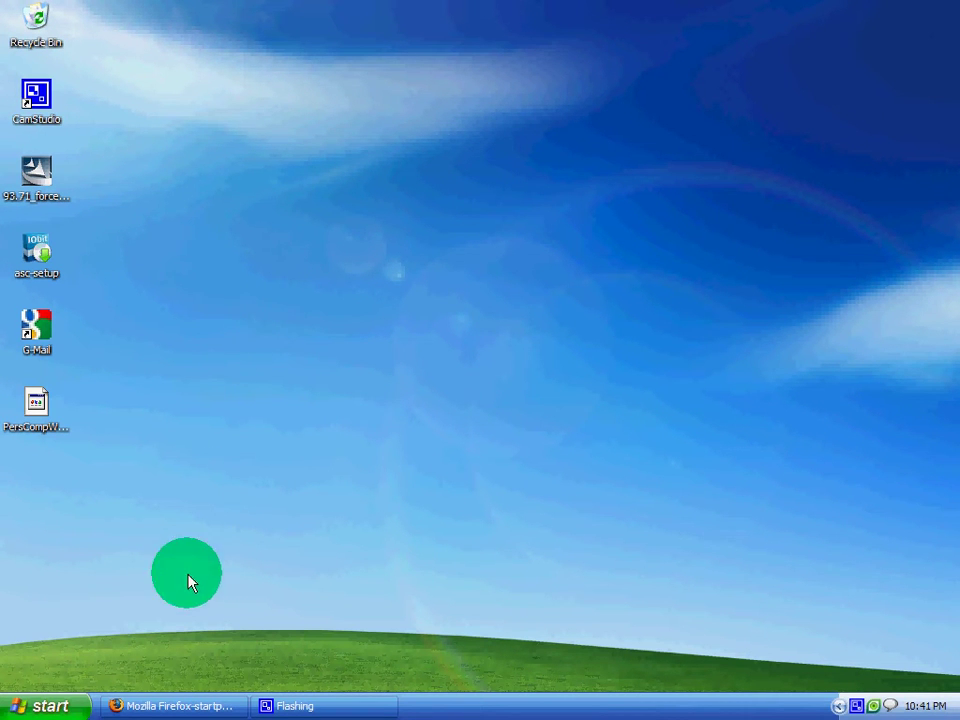
pyautogui.rightClick(228, 472)
pyautogui.click(255, 498)
# Switch to Firefox and open the Add-ons manager at the section for getting new add-ons.
pyautogui.click(195, 704)
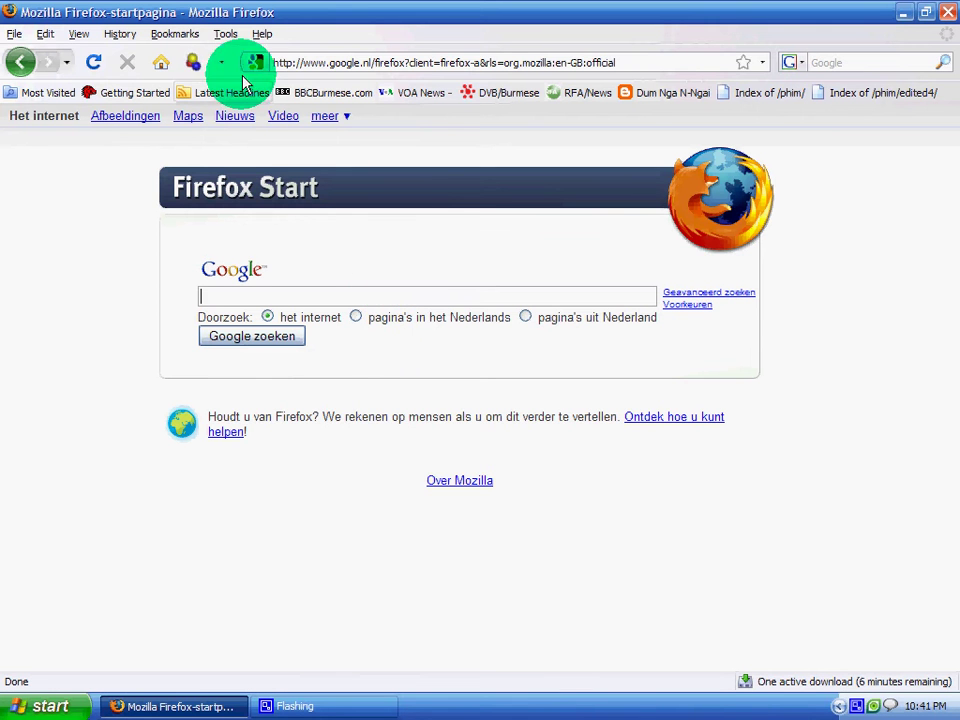
pyautogui.click(233, 38)
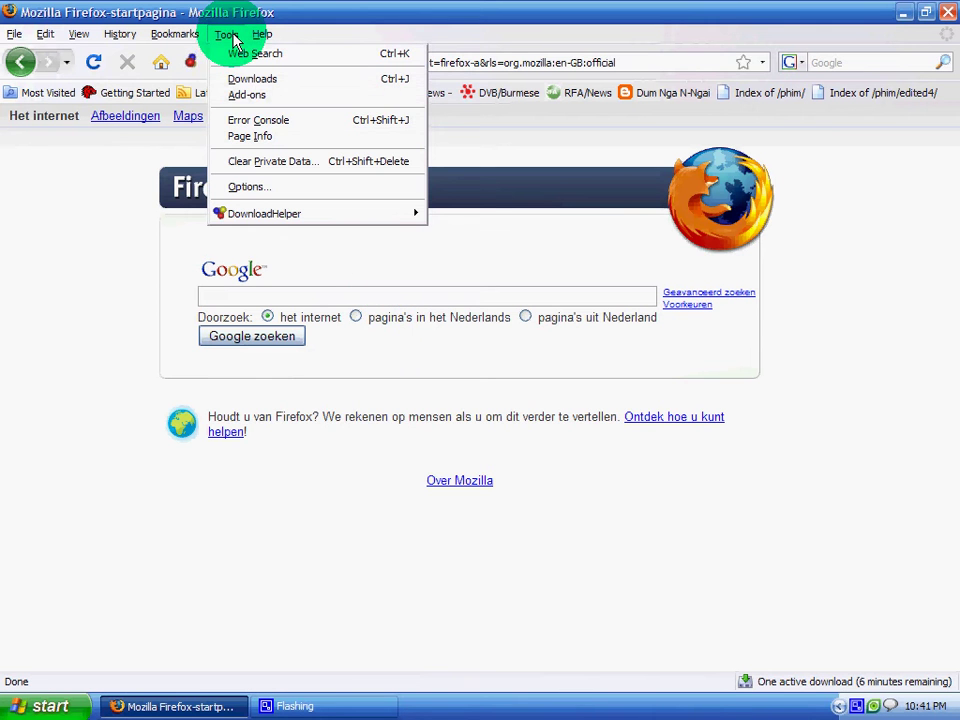
pyautogui.click(250, 95)
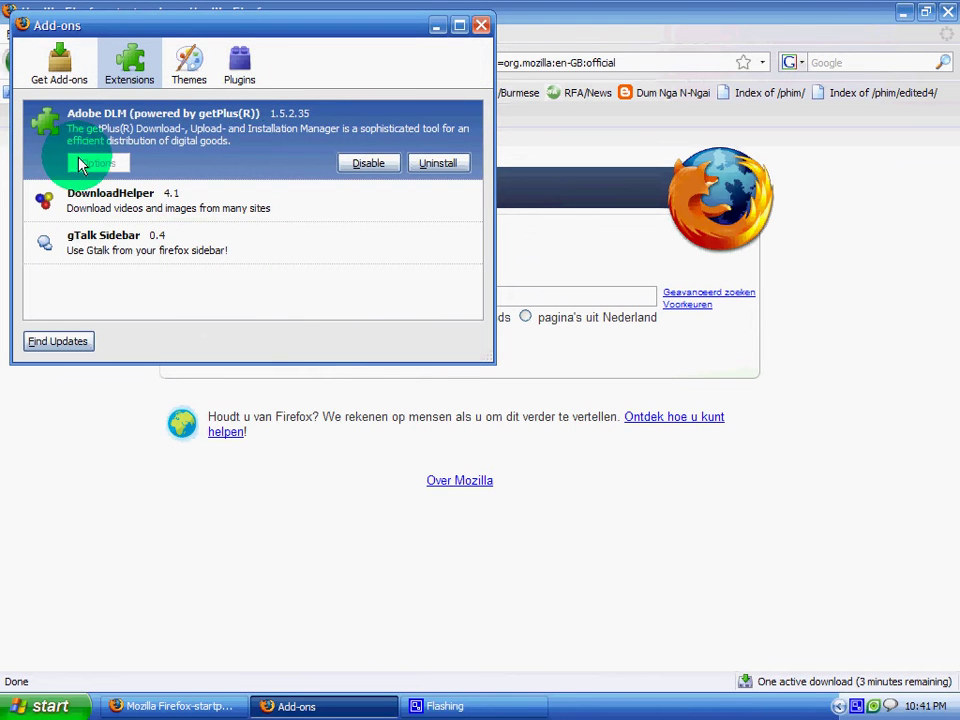
pyautogui.click(58, 82)
pyautogui.moveTo(54, 22); pyautogui.dragTo(331, 79)
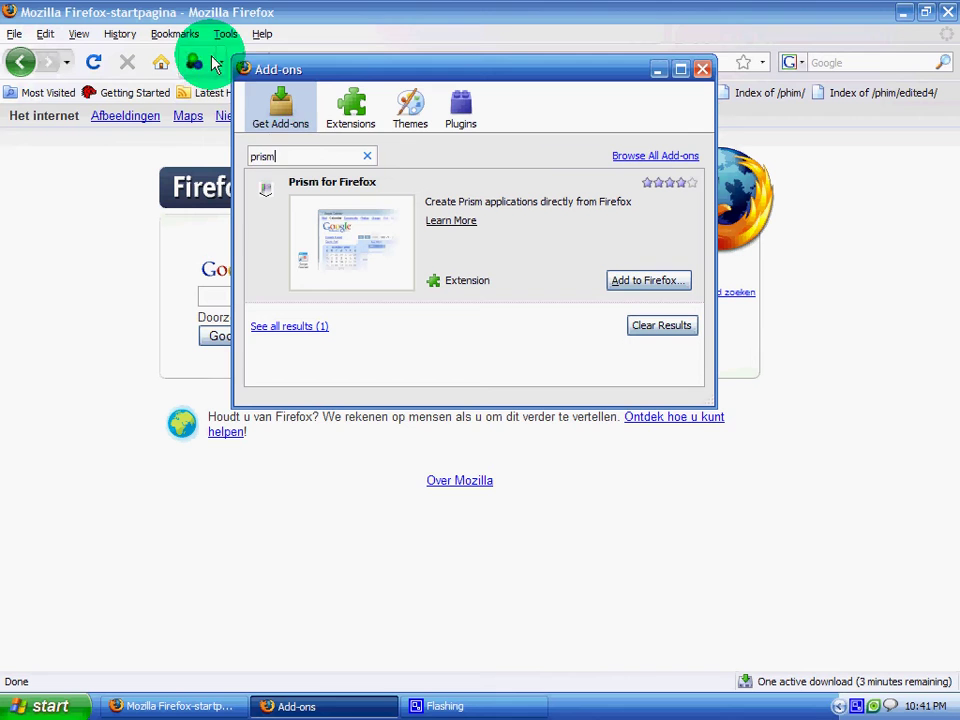
# Search the available add-ons for "prism".
pyautogui.press('BackSpace')
pyautogui.press('BackSpace')
pyautogui.press('BackSpace')
pyautogui.press('BackSpace')
pyautogui.press('BackSpace')
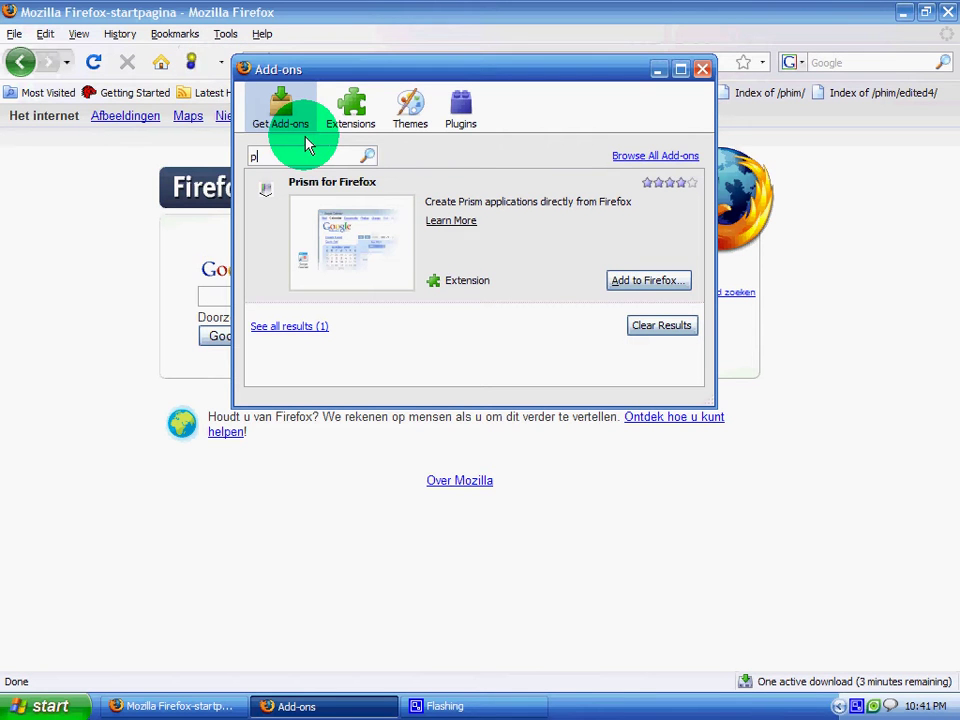
pyautogui.write('prism')
pyautogui.click(367, 158)
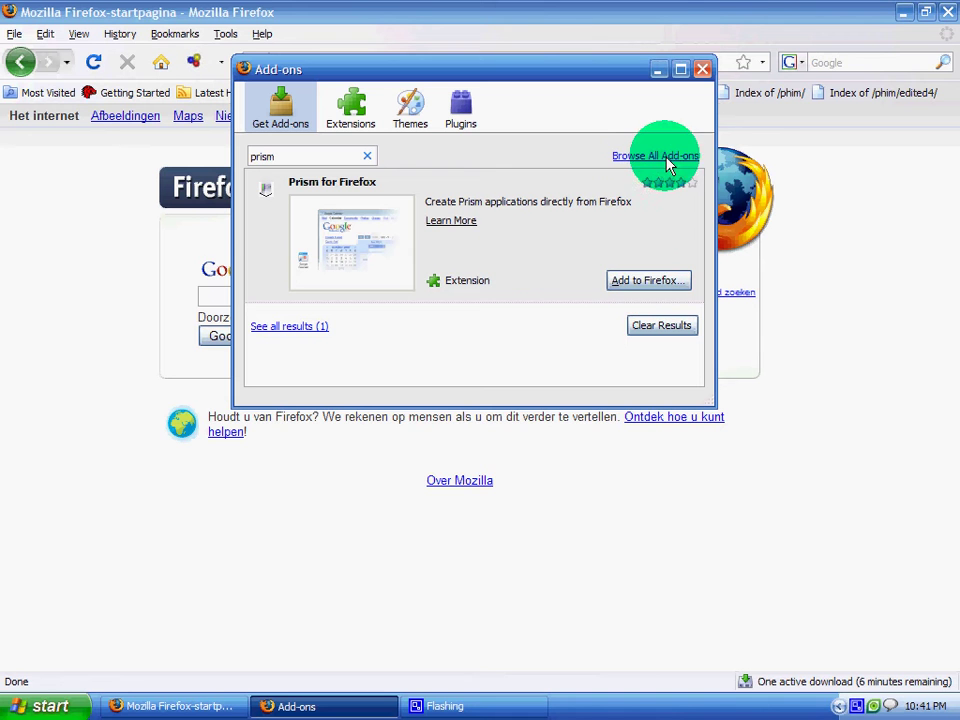
# Install the Prism for Firefox add-on and restart Firefox.
pyautogui.click(663, 283)
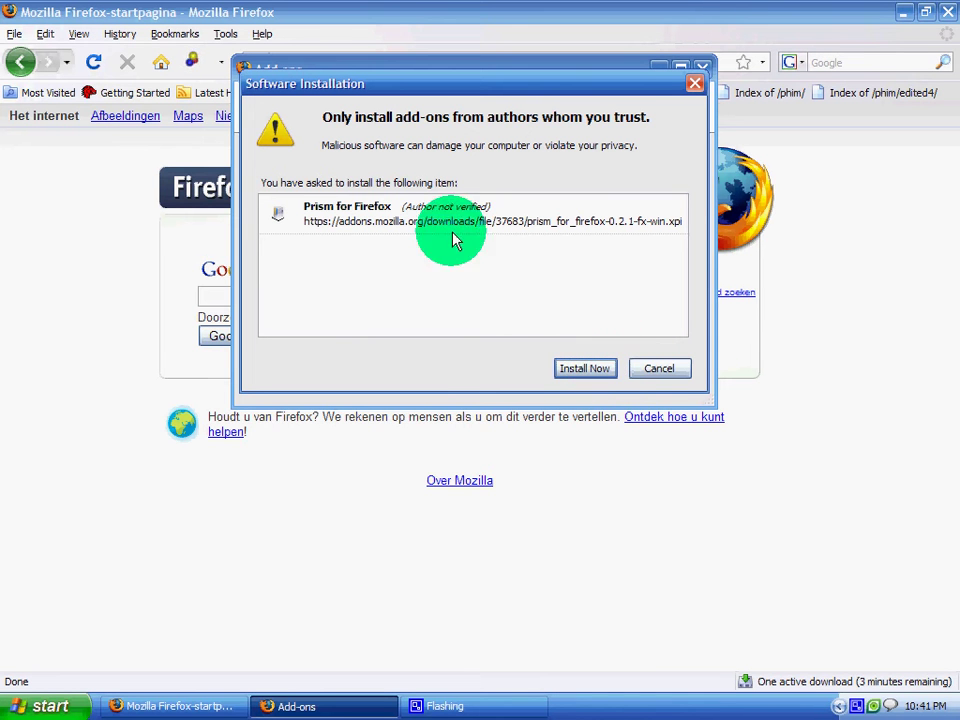
pyautogui.click(590, 368)
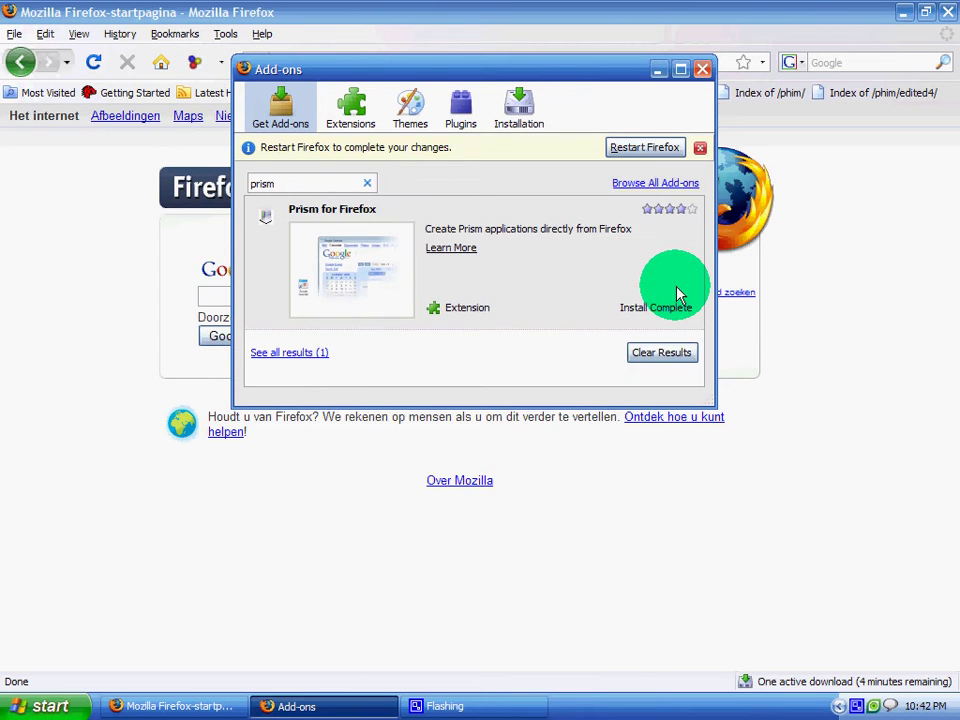
pyautogui.click(632, 150)
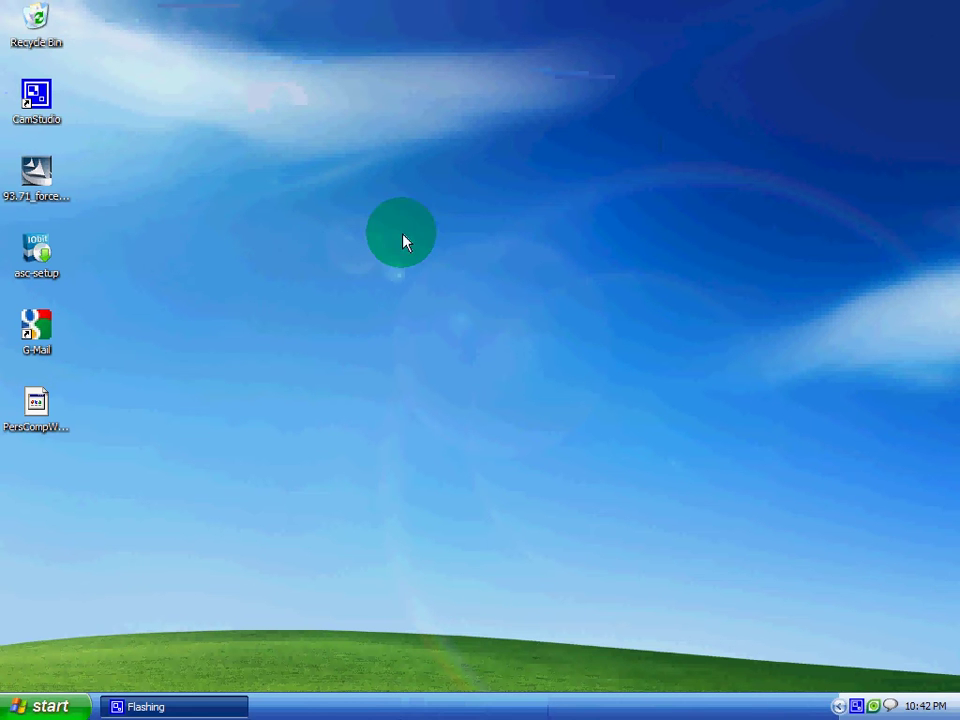
pyautogui.rightClick(440, 282)
pyautogui.click(453, 306)
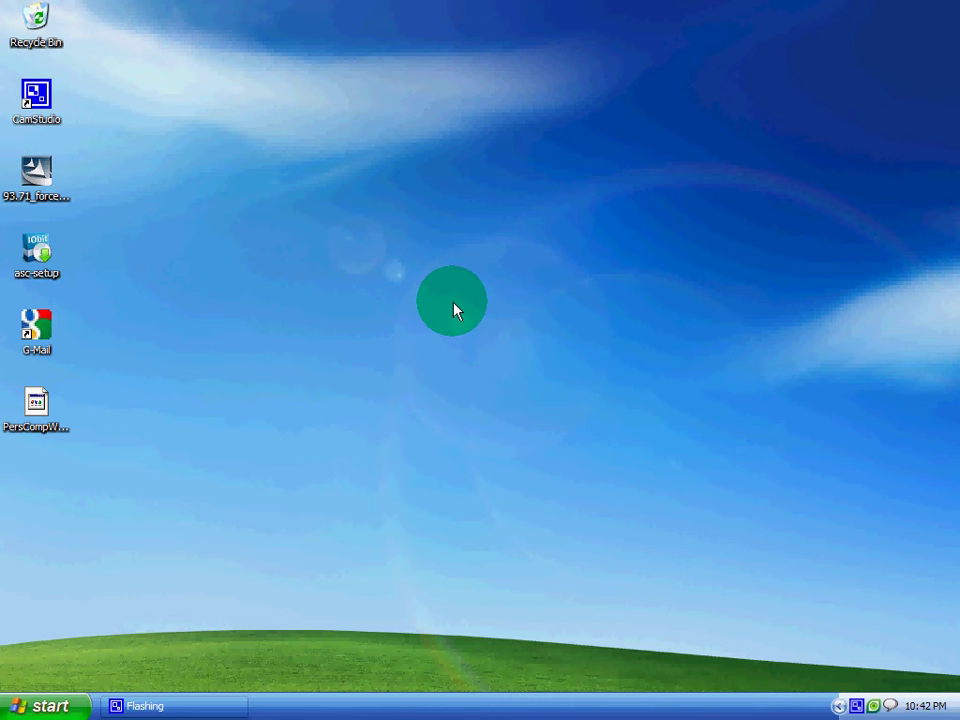
pyautogui.rightClick(453, 311)
pyautogui.click(458, 314)
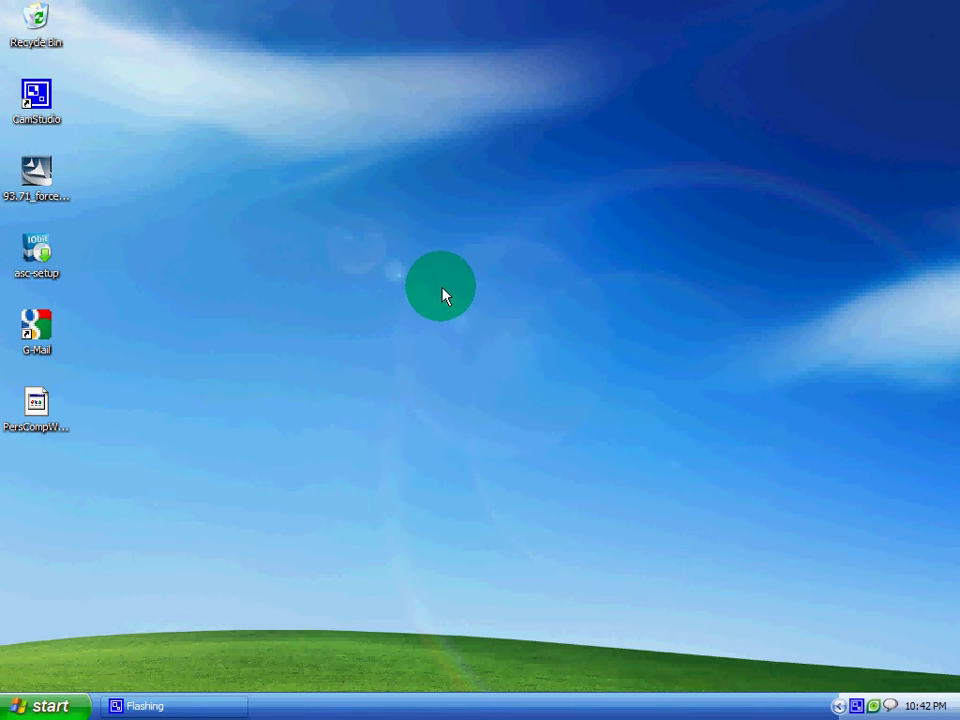
pyautogui.rightClick(453, 311)
pyautogui.click(455, 313)
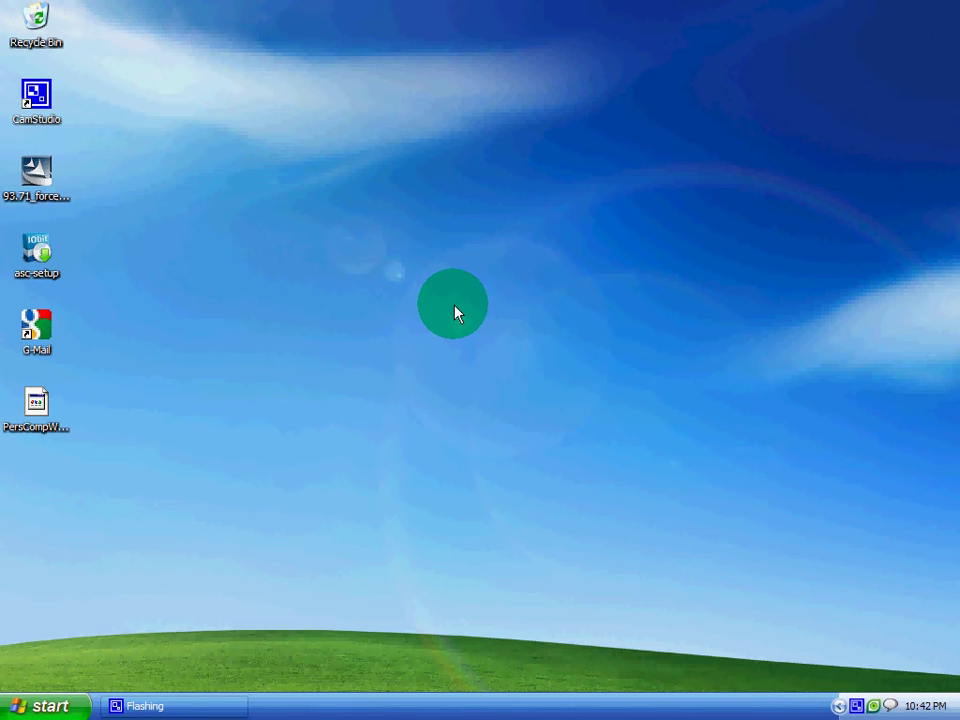
pyautogui.rightClick(455, 313)
pyautogui.click(456, 314)
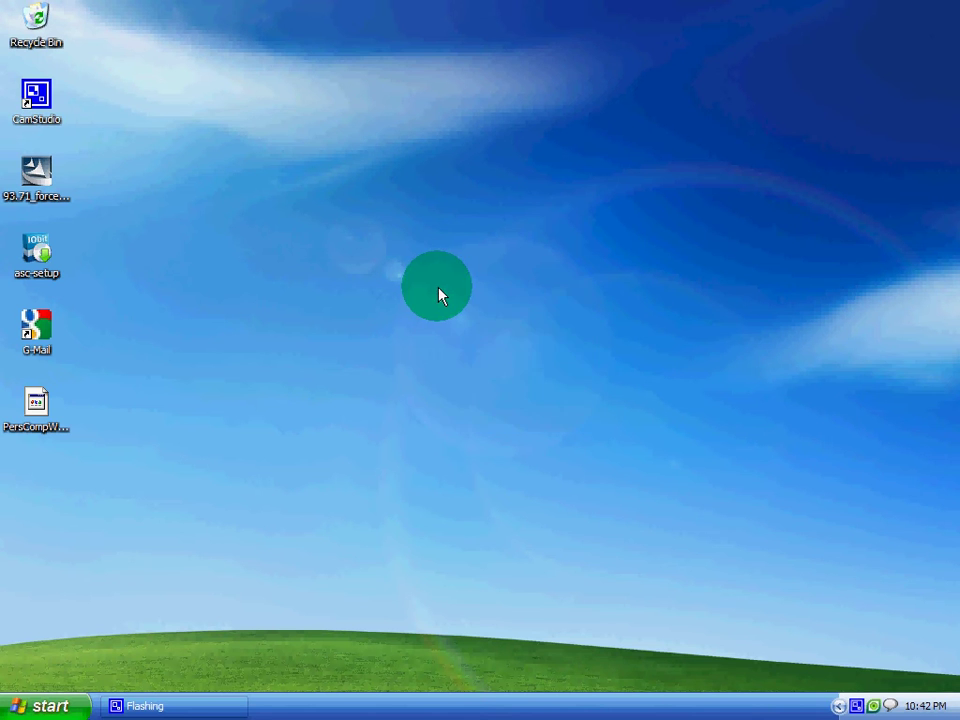
pyautogui.rightClick(456, 314)
pyautogui.click(458, 316)
pyautogui.rightClick(437, 298)
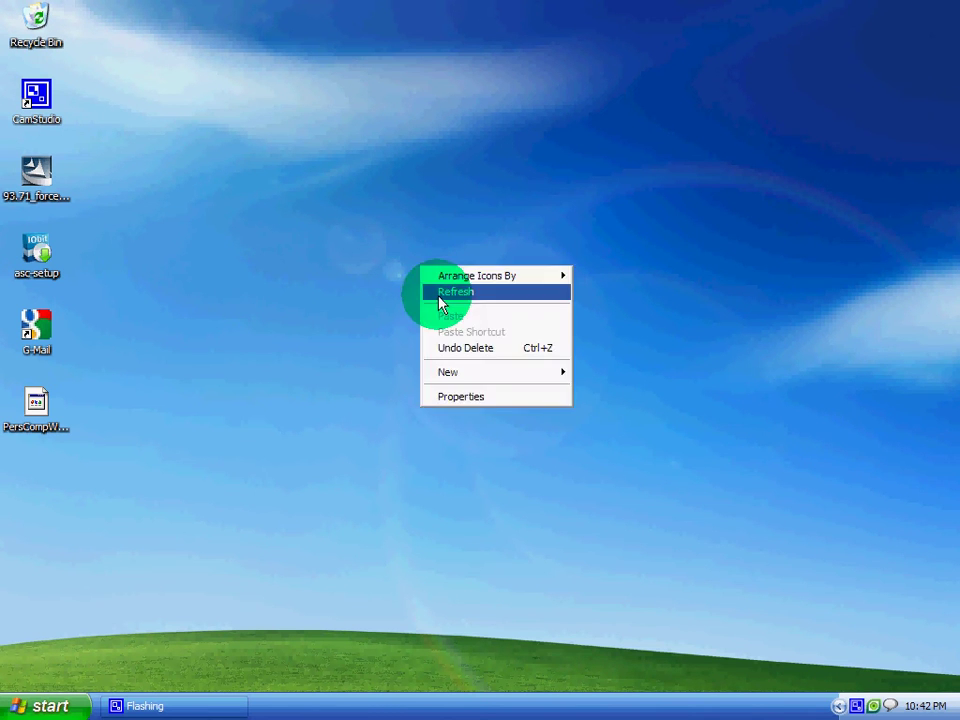
pyautogui.click(440, 300)
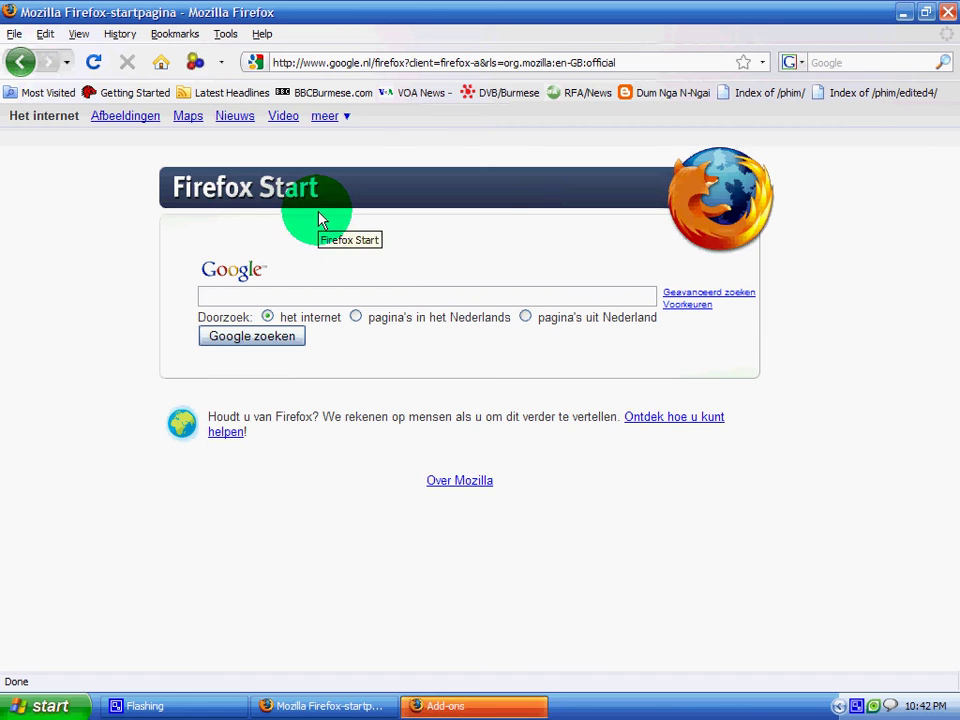
# Check the Refractor for Prism entry among the installed extensions, and close the Add-ons manager.
pyautogui.click(514, 705)
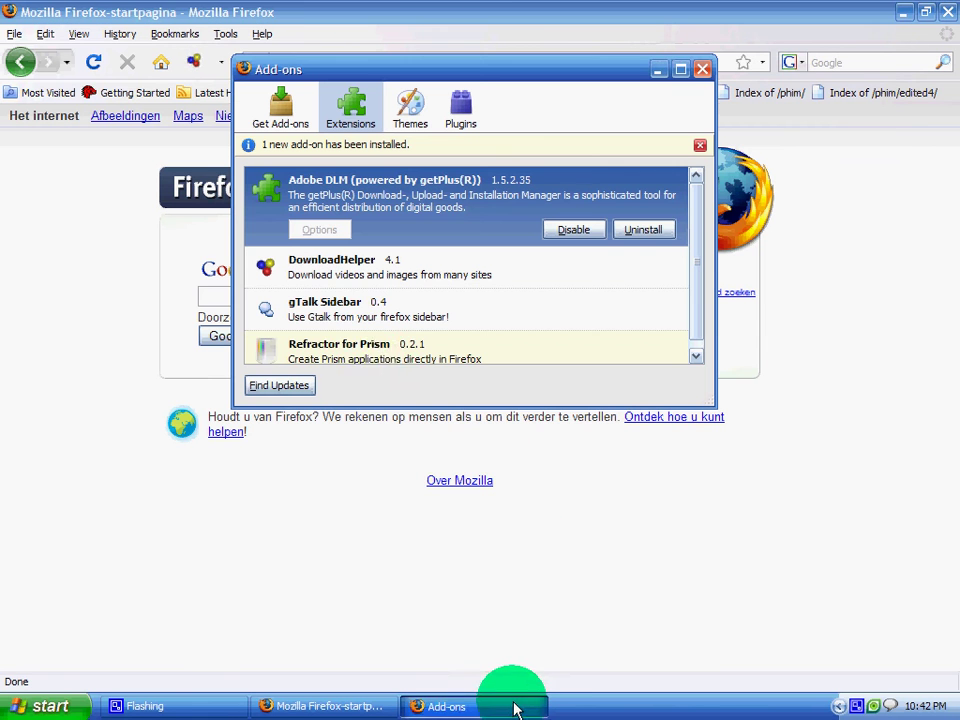
pyautogui.click(372, 347)
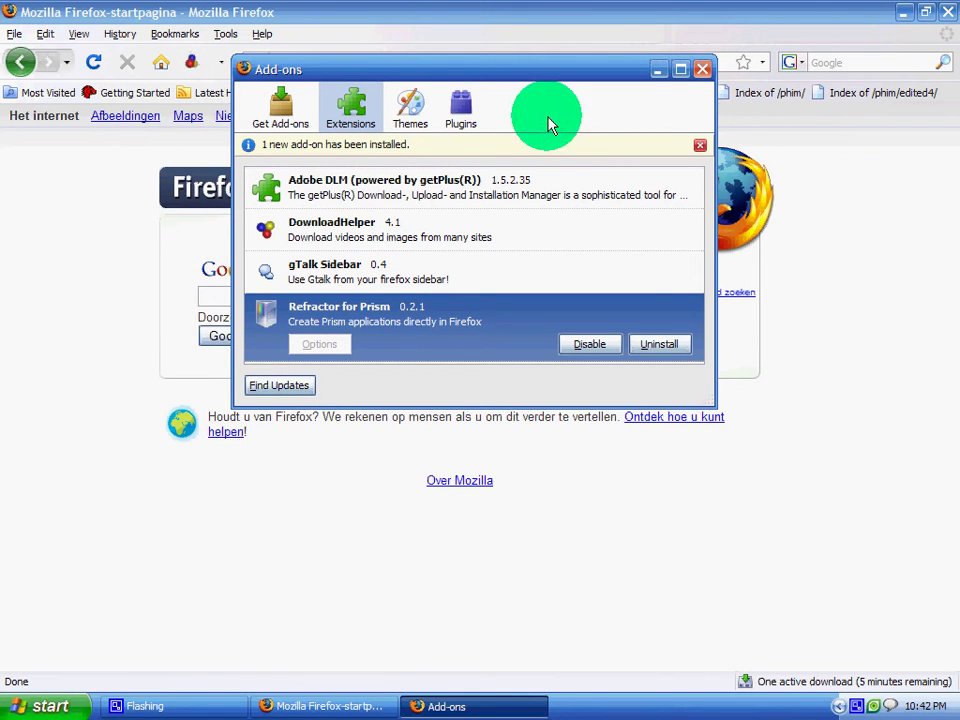
pyautogui.click(703, 70)
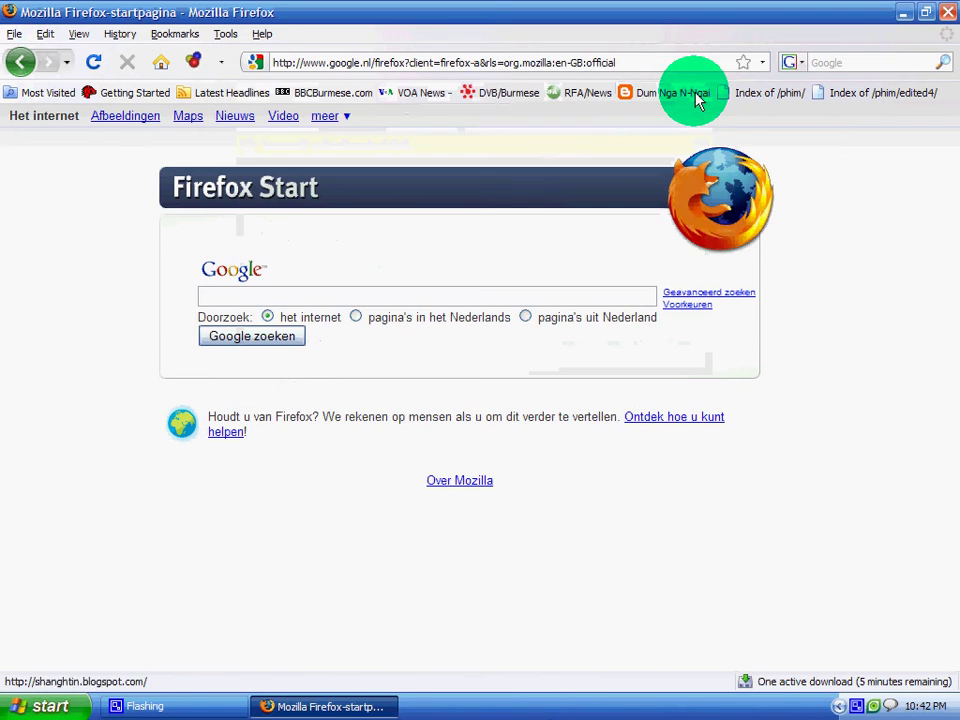
pyautogui.click(288, 704)
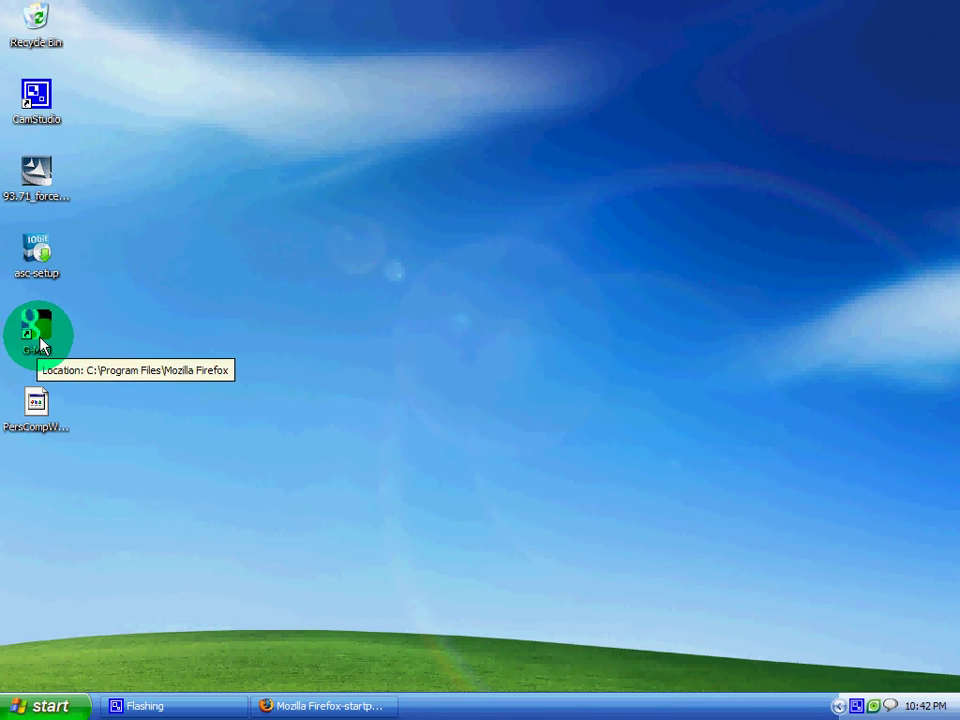
pyautogui.click(335, 706)
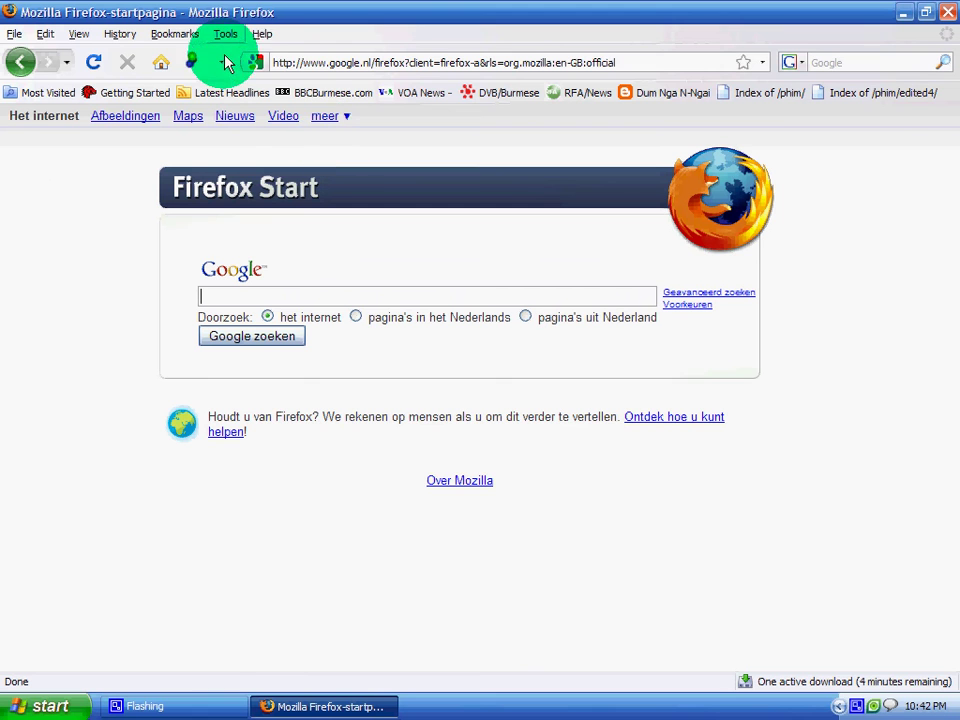
pyautogui.click(230, 38)
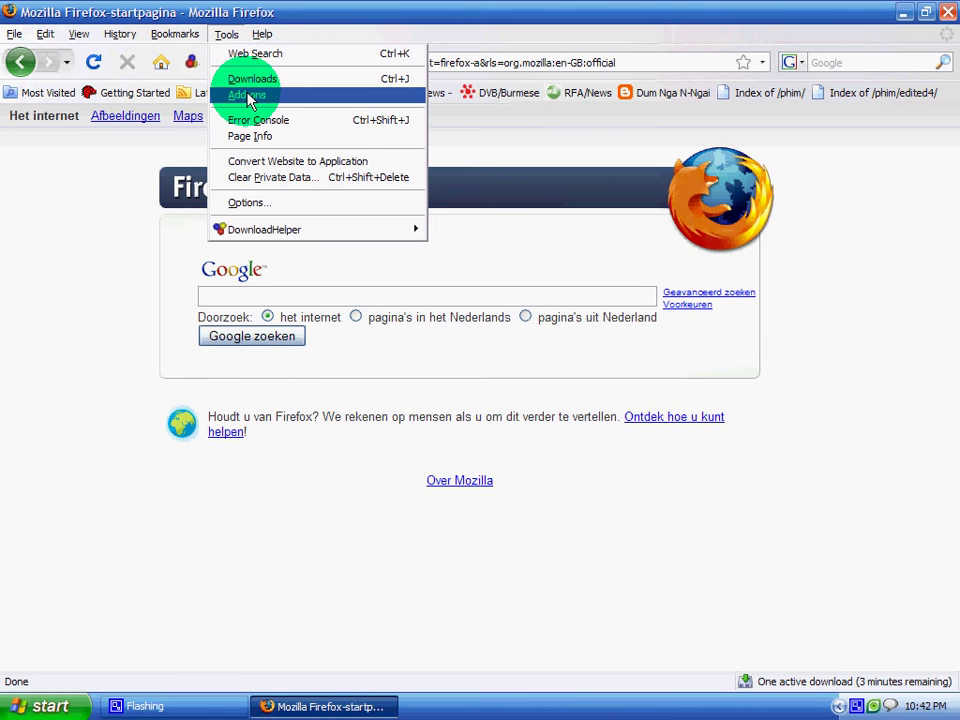
pyautogui.click(282, 170)
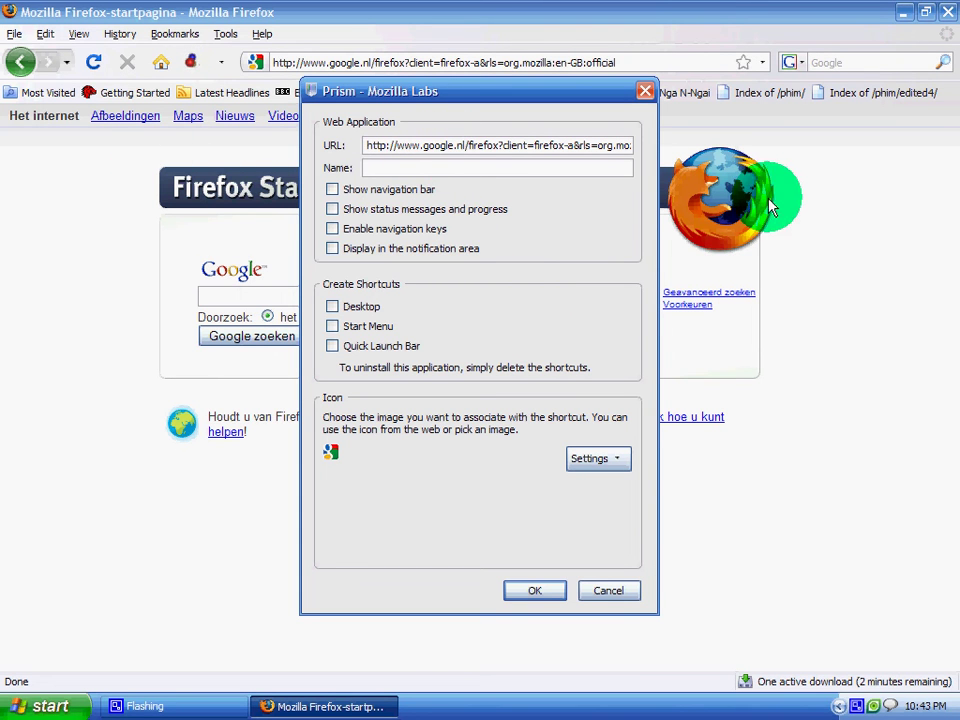
pyautogui.click(609, 591)
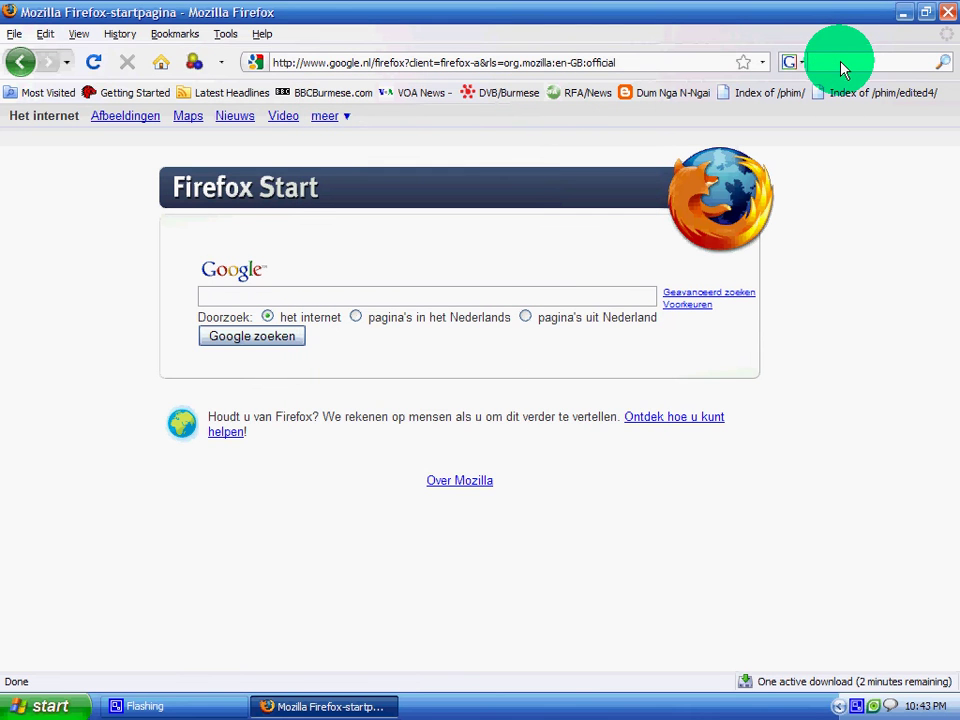
# Search the web for "gmail" and open the Gmail sign-in page from the results.
pyautogui.press('Return')
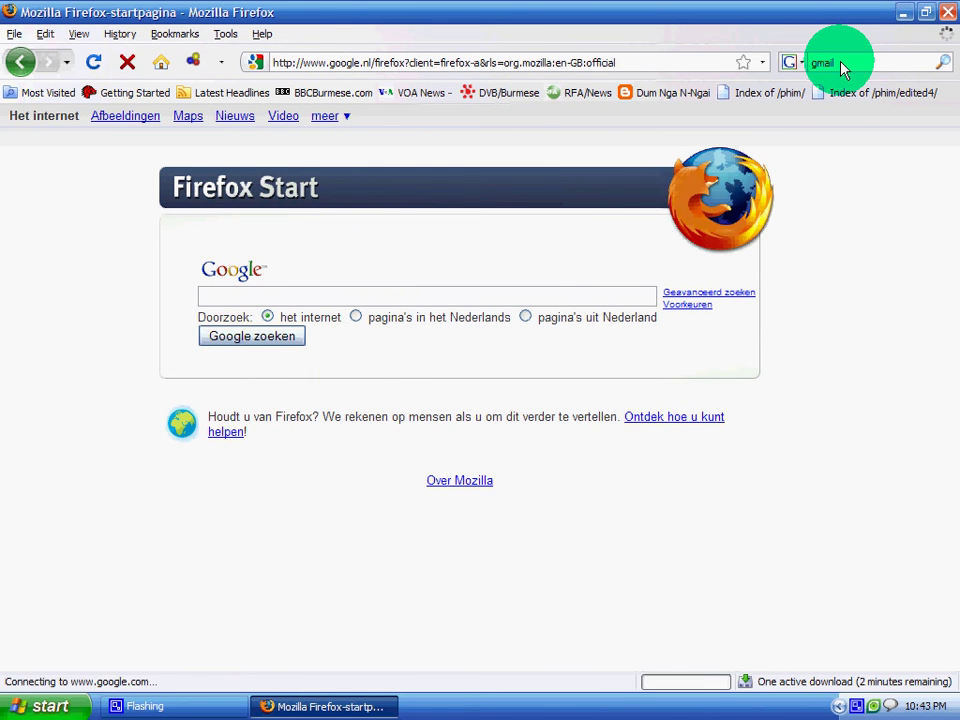
pyautogui.click(57, 304)
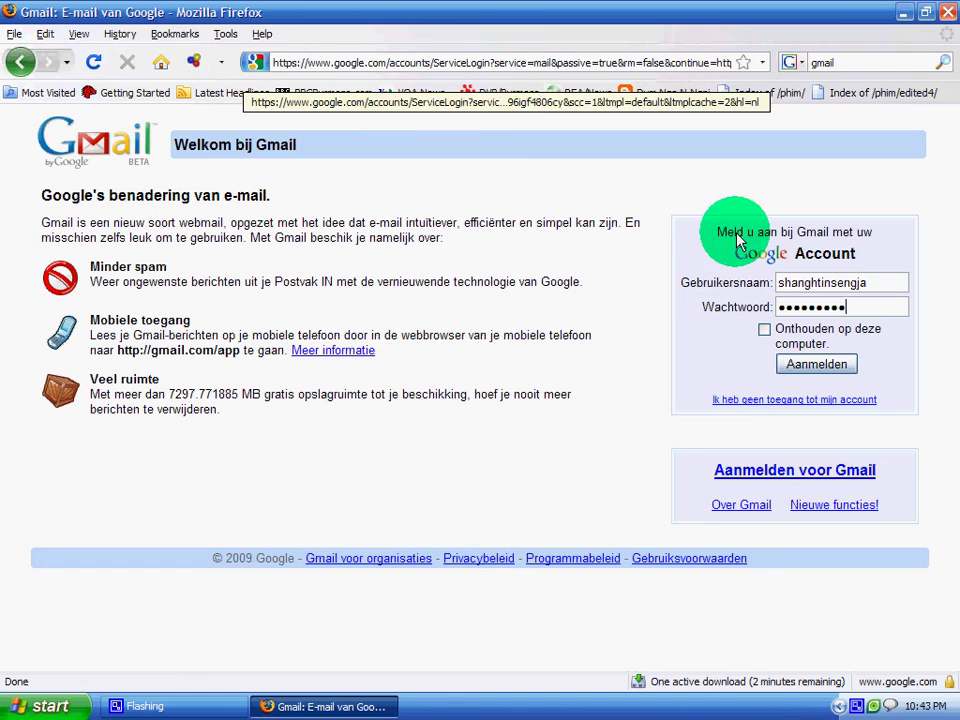
# Copy the full web address of the Gmail sign-in page and keep that page open in Firefox.
pyautogui.click(386, 67)
pyautogui.rightClick(386, 67)
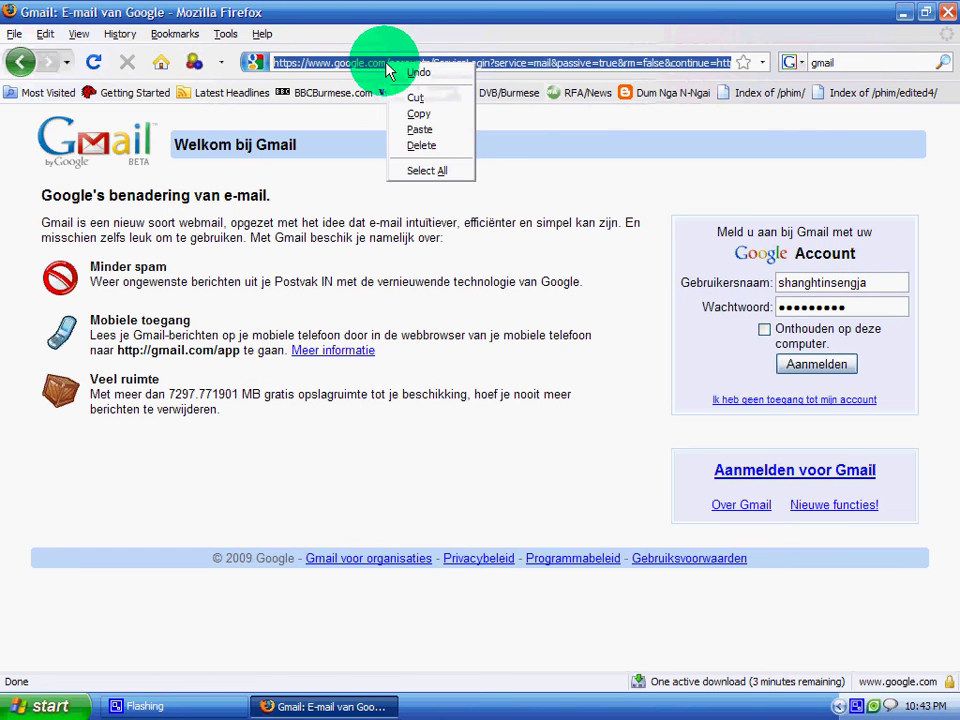
pyautogui.click(424, 113)
pyautogui.click(326, 707)
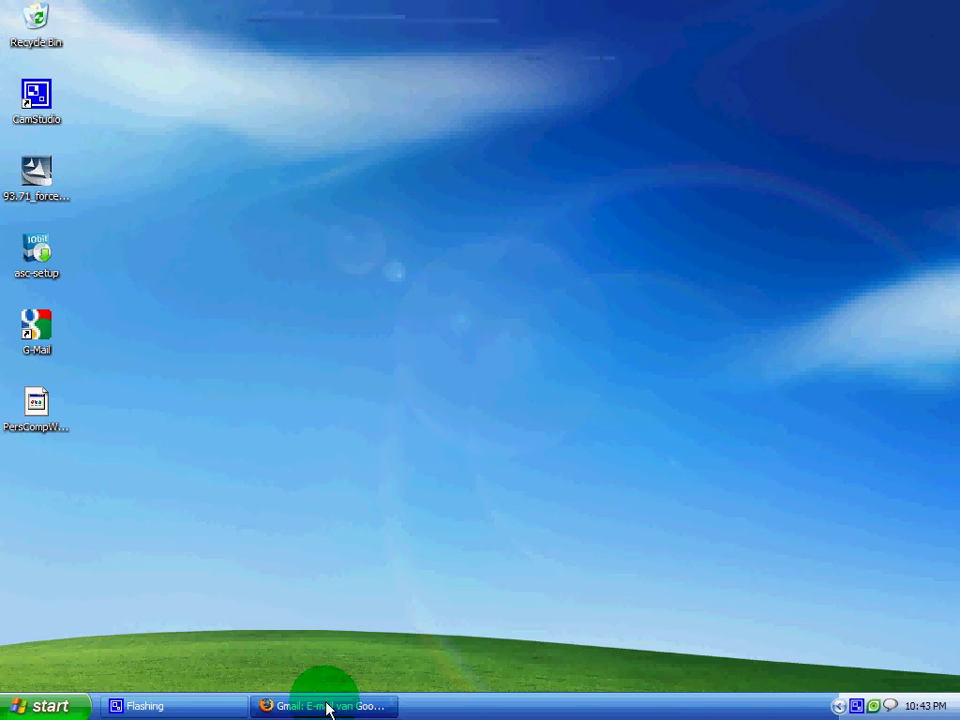
pyautogui.click(334, 708)
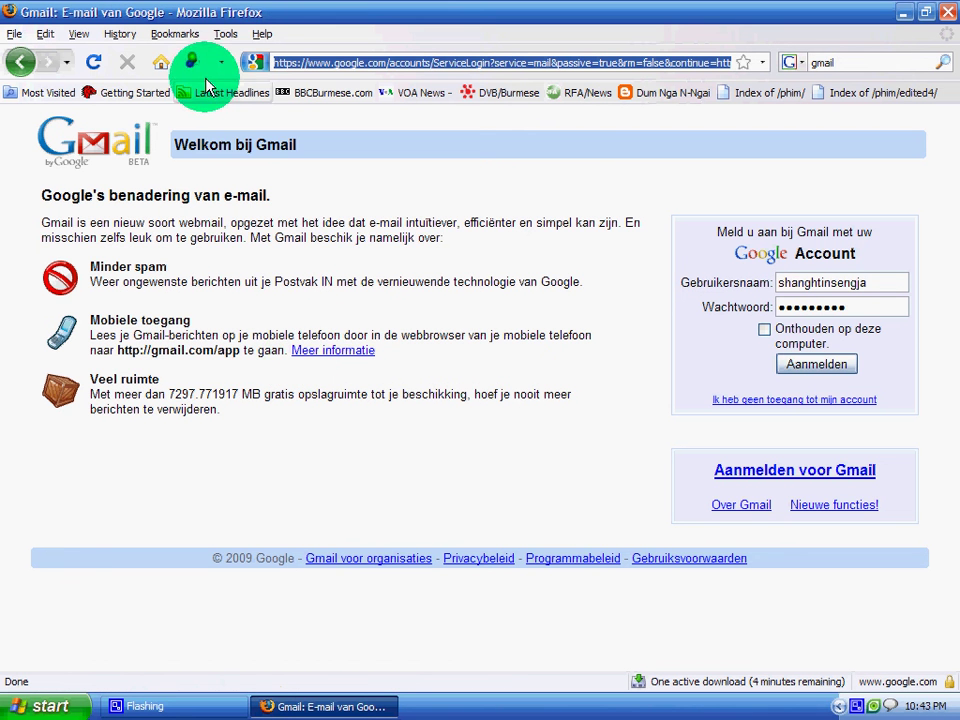
# Start converting the Gmail sign-in page to an application with Prism and replace the prefilled URL with the copied address.
pyautogui.click(226, 34)
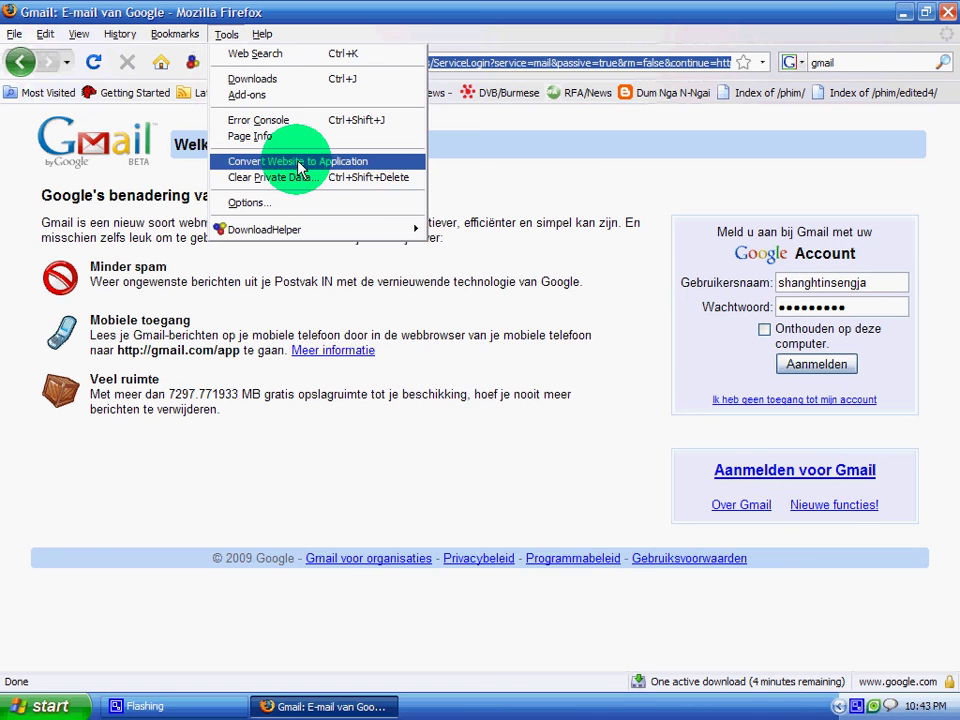
pyautogui.click(298, 162)
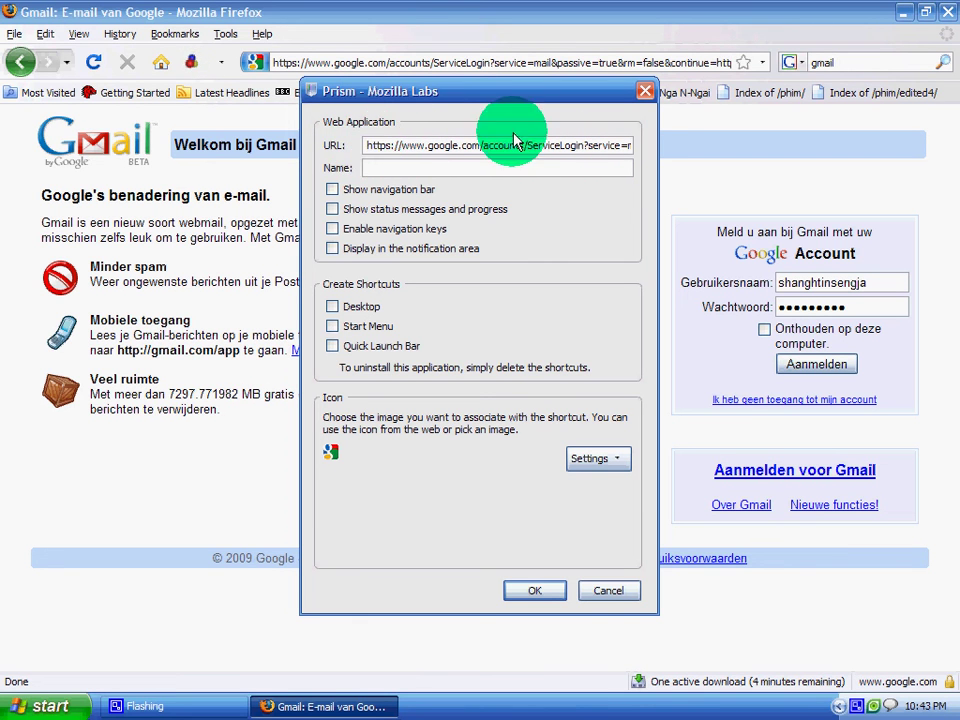
pyautogui.click(609, 146)
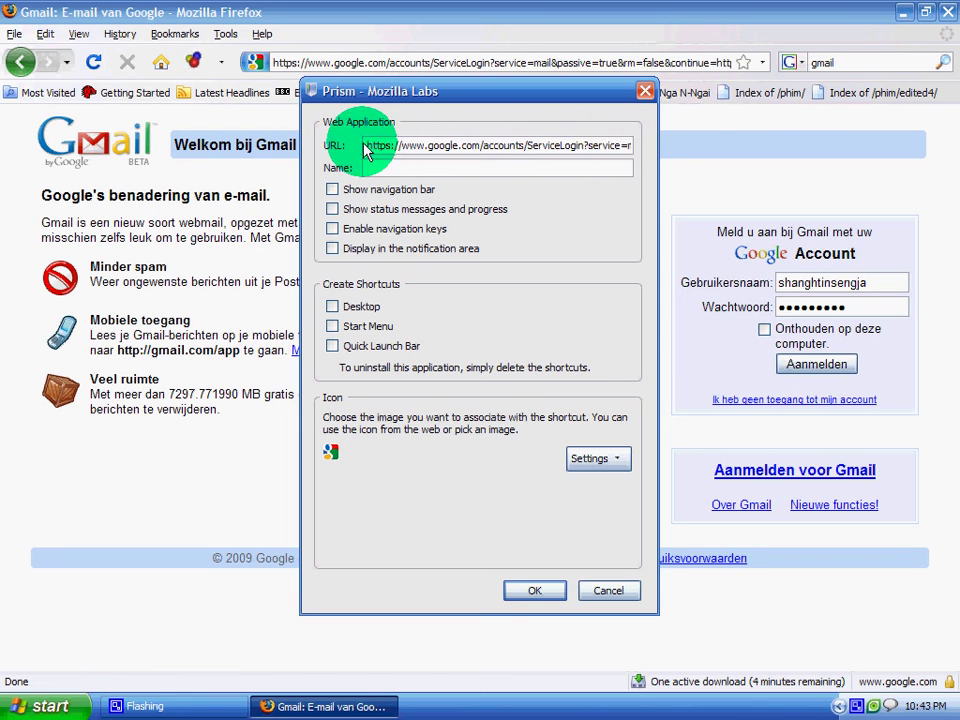
pyautogui.moveTo(405, 148); pyautogui.dragTo(697, 160)
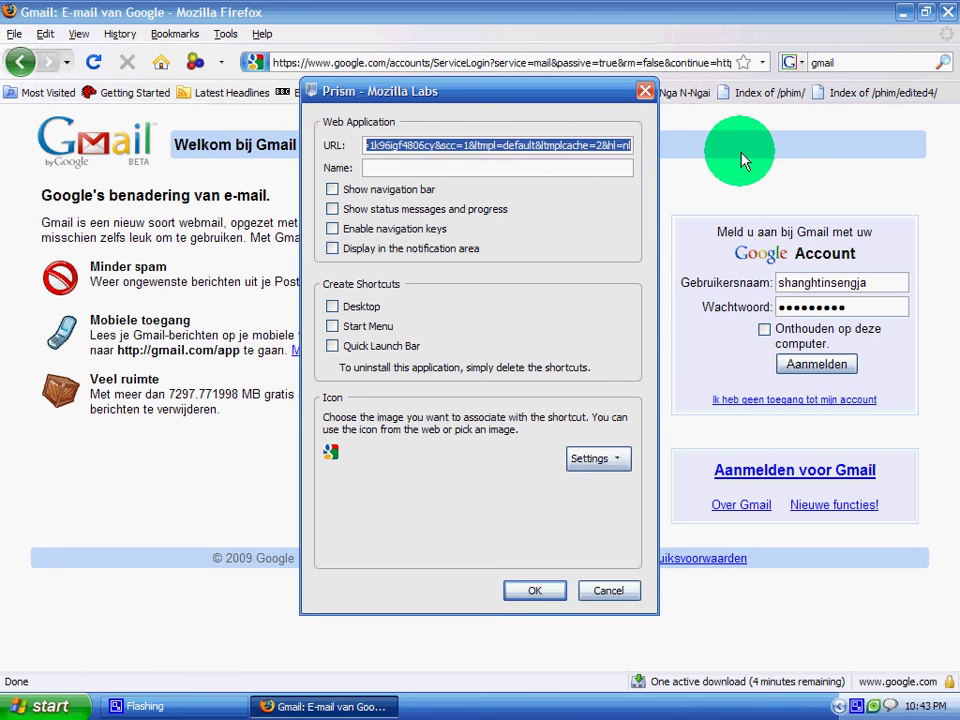
pyautogui.press('Delete')
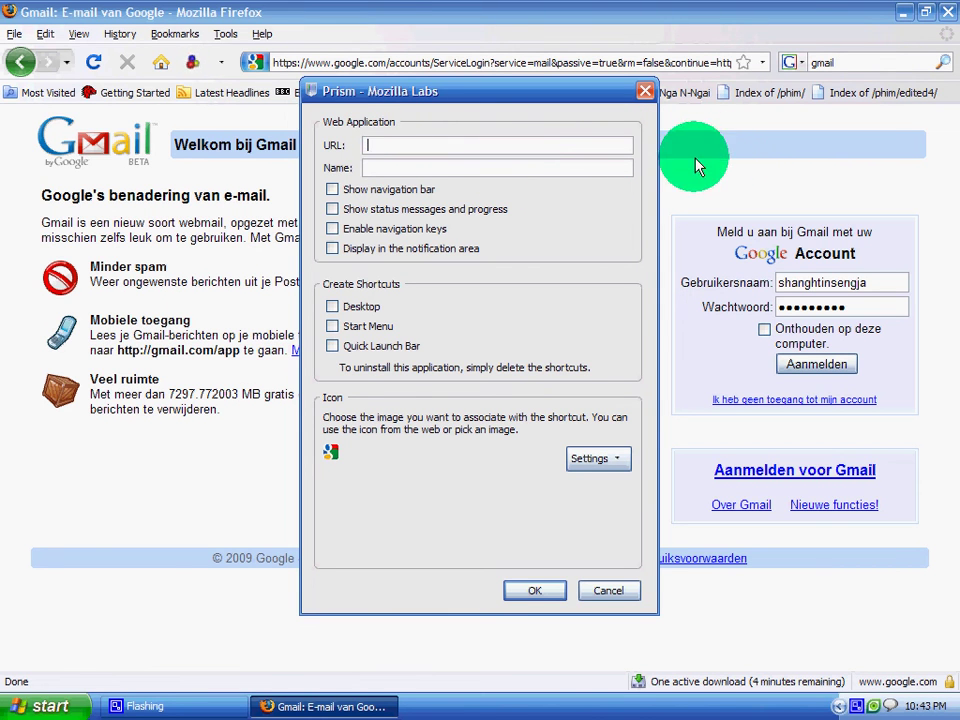
pyautogui.rightClick(370, 148)
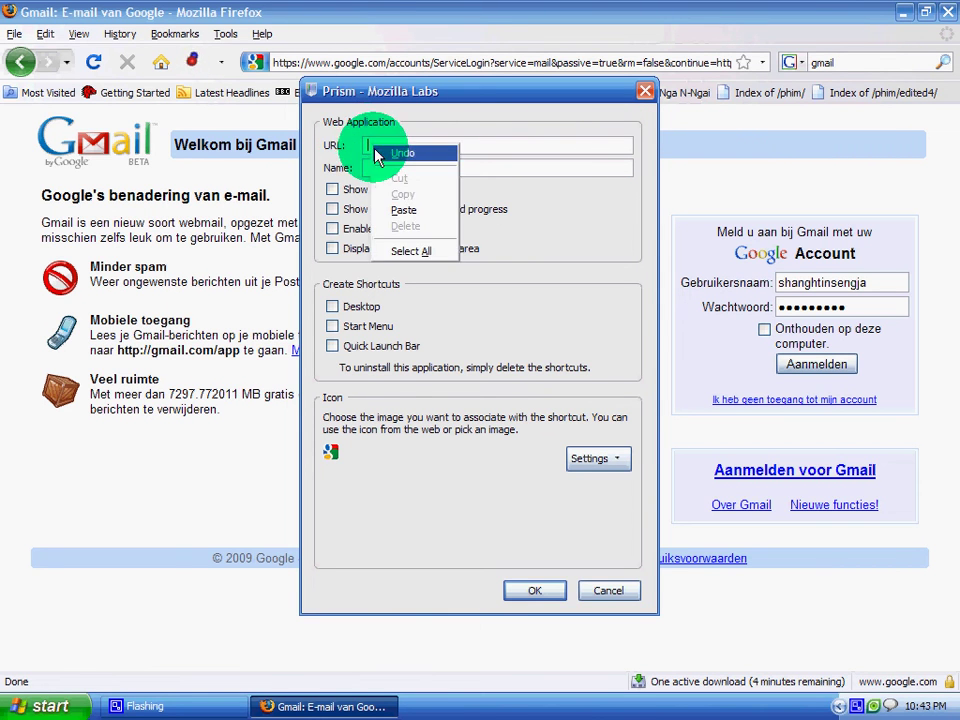
pyautogui.click(407, 211)
# Name the web application G-mail, enable its Desktop shortcut with the image from the web as icon, and create it.
pyautogui.click(456, 170)
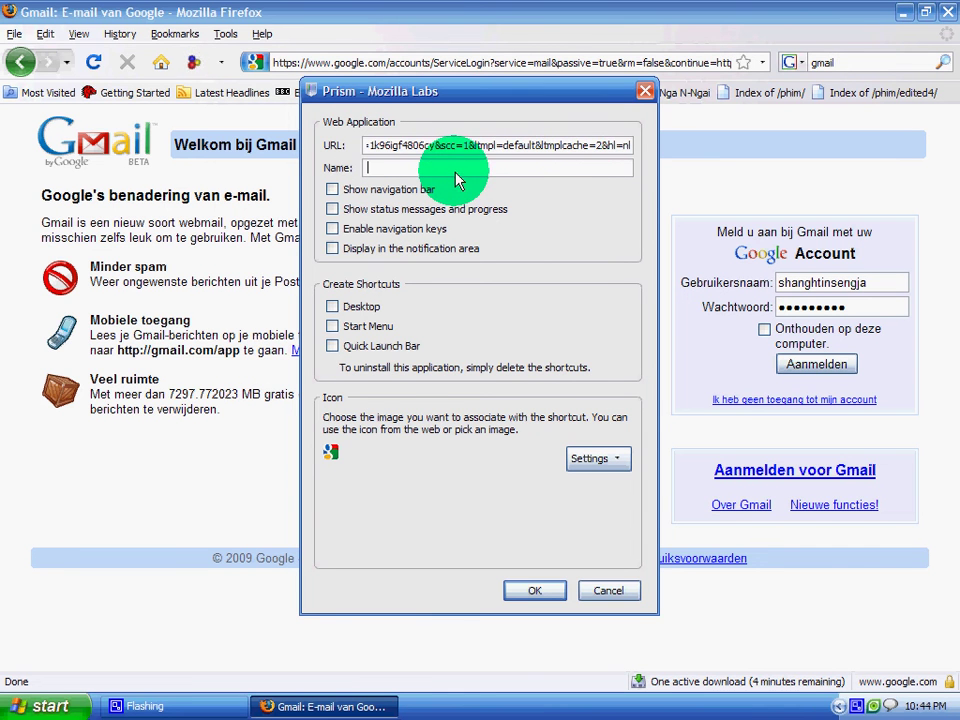
pyautogui.write('G-mail')
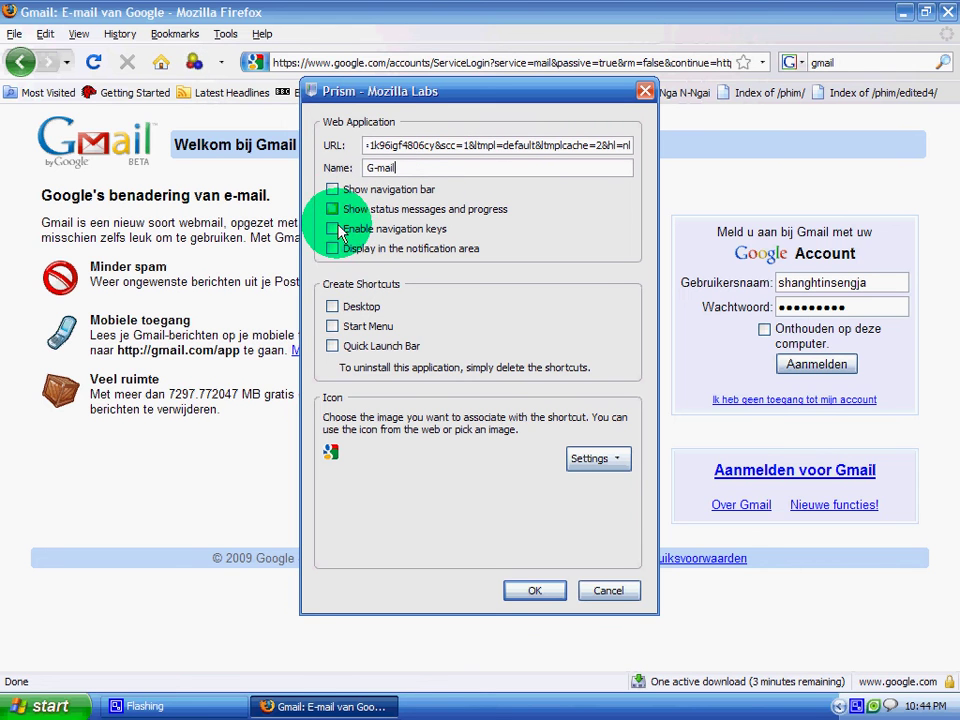
pyautogui.click(332, 306)
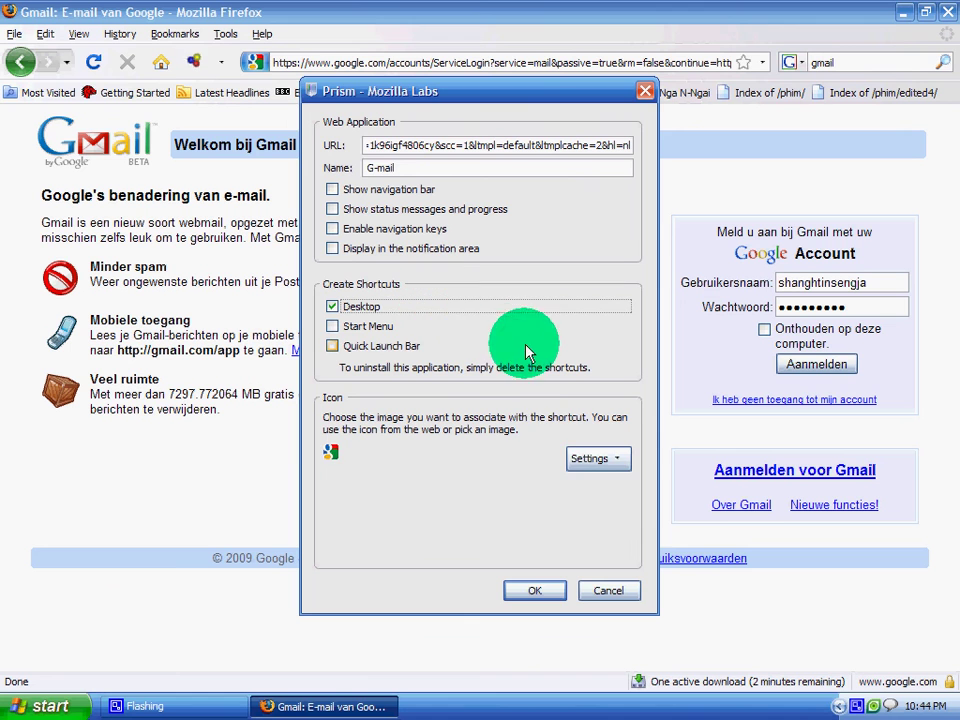
pyautogui.click(624, 462)
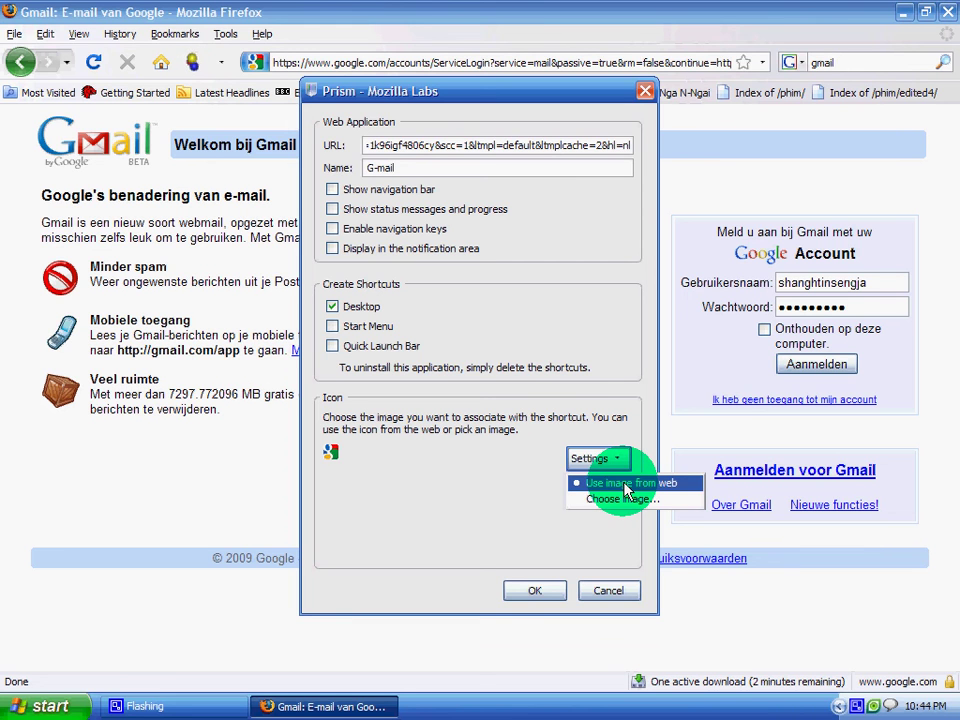
pyautogui.click(627, 484)
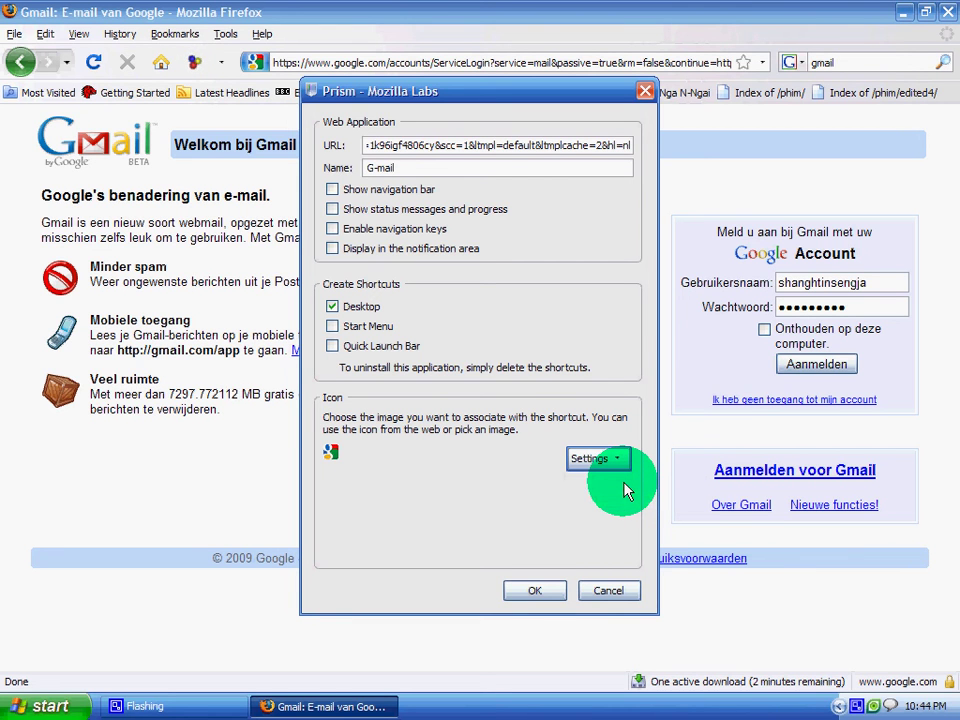
pyautogui.click(535, 591)
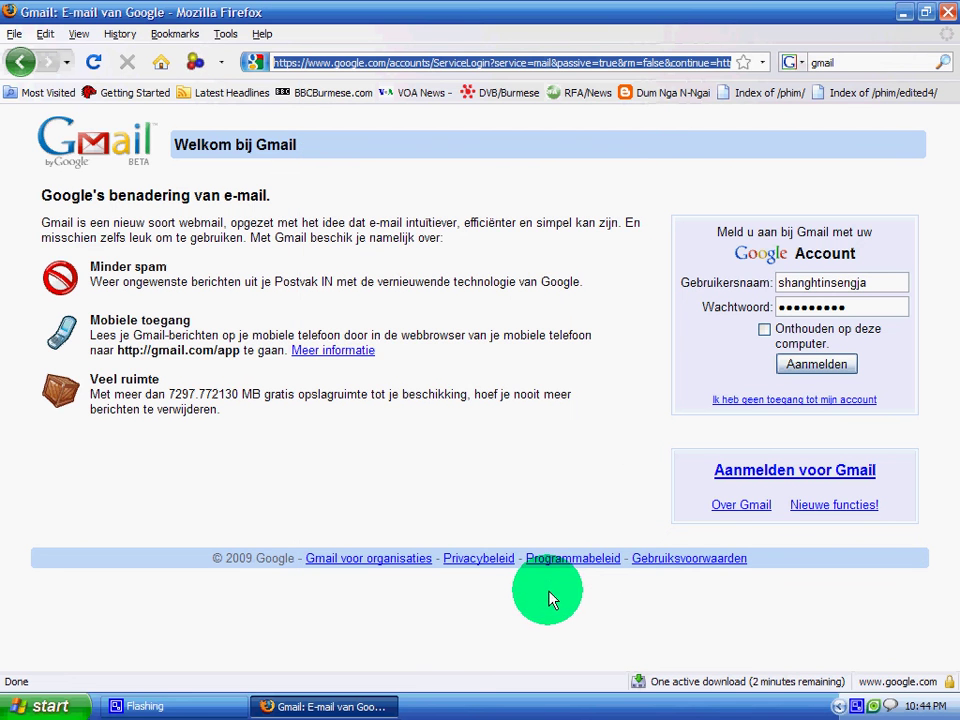
# Minimise Firefox and refresh the desktop to check for the new G-Mail shortcut.
pyautogui.click(364, 707)
pyautogui.rightClick(317, 355)
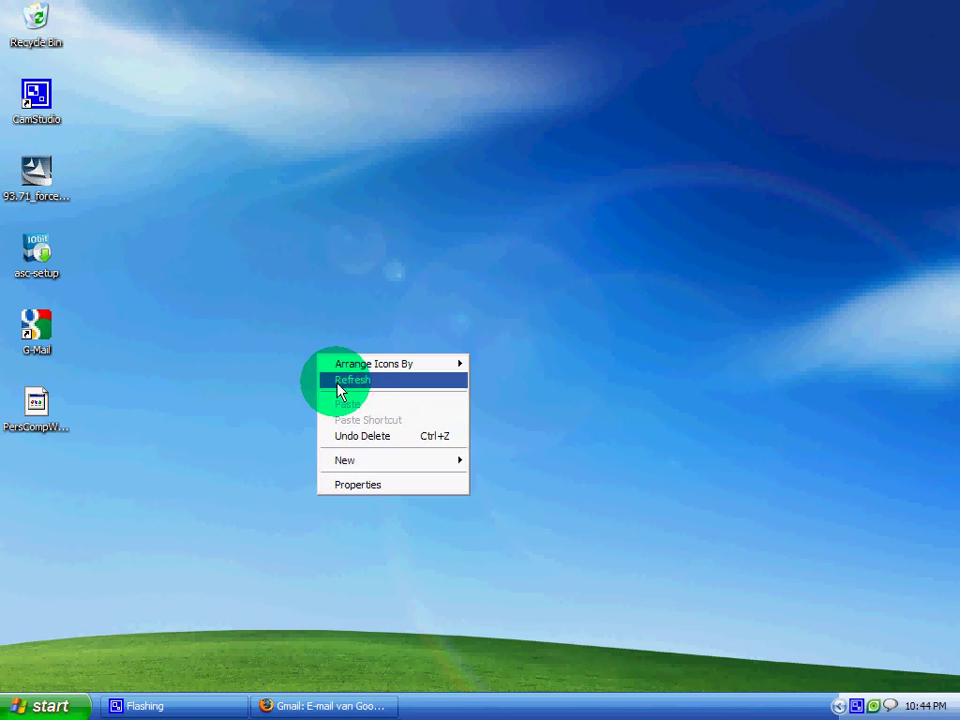
pyautogui.click(336, 371)
pyautogui.rightClick(324, 348)
pyautogui.click(340, 372)
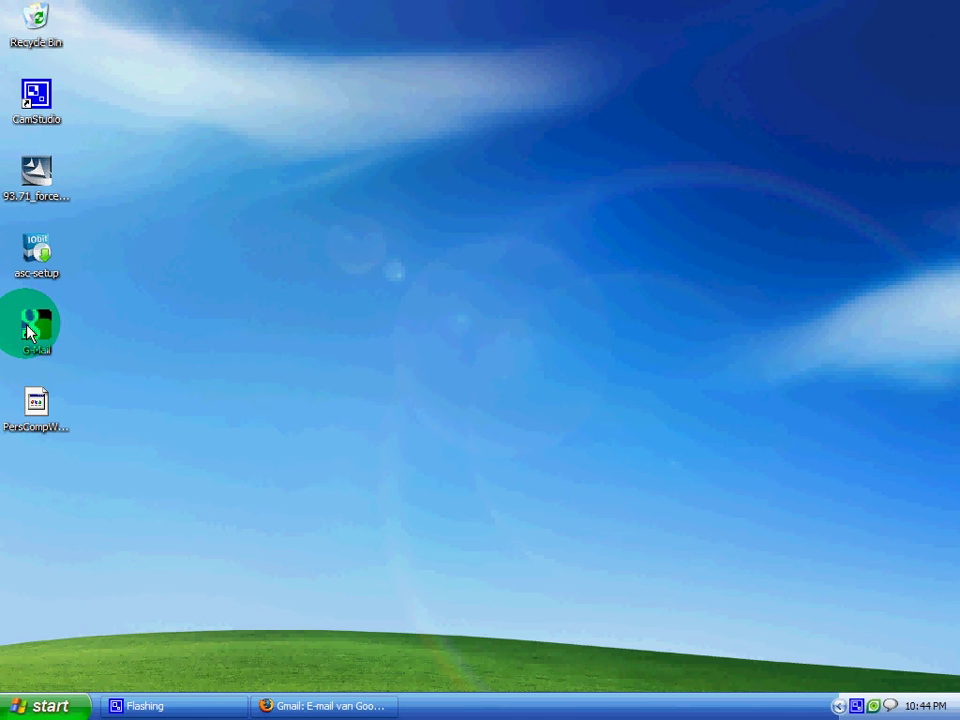
pyautogui.click(34, 325)
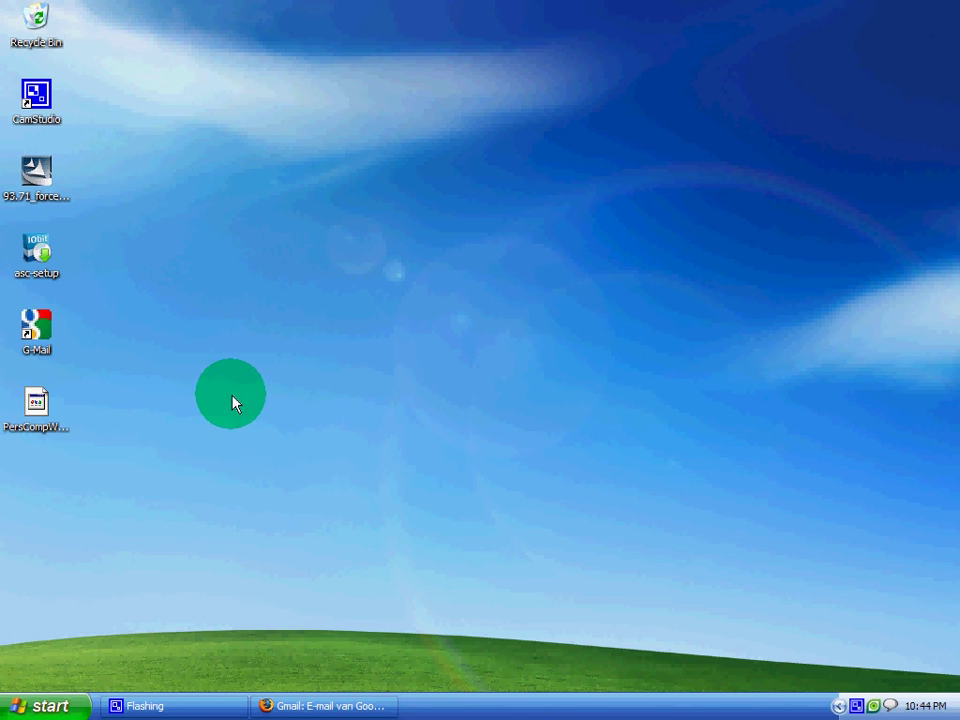
pyautogui.click(231, 400)
# Launch the G-Mail desktop shortcut, move its window away from the desktop icons, and minimise it once the inbox loads.
pyautogui.click(50, 340)
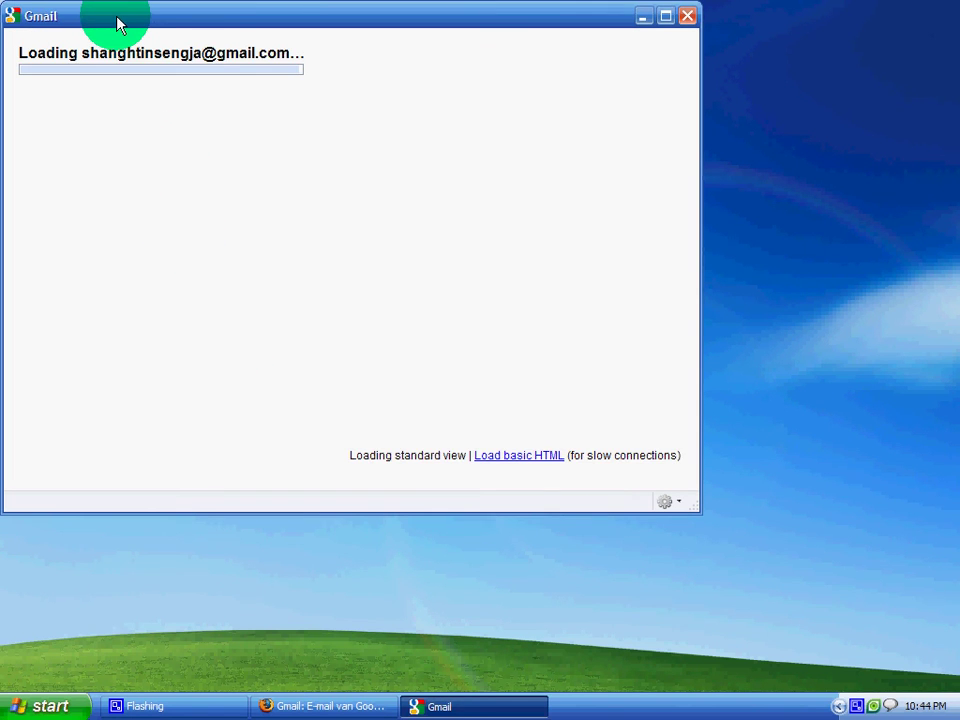
pyautogui.moveTo(117, 22); pyautogui.dragTo(237, 46)
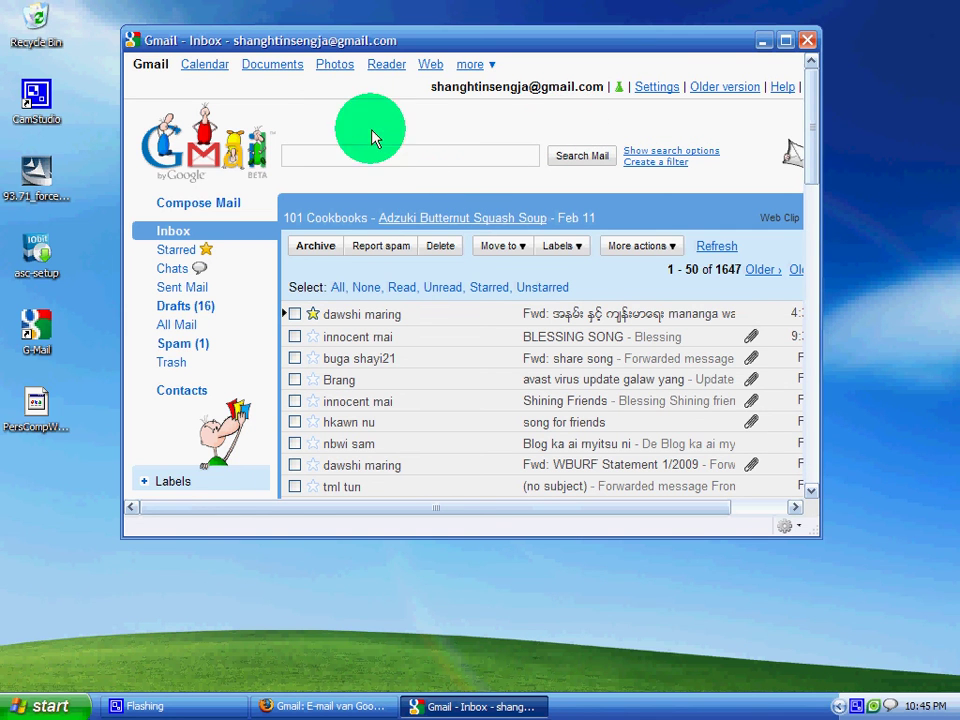
pyautogui.click(763, 41)
# Refresh the desktop and switch back to the Gmail sign-in page in Firefox.
pyautogui.rightClick(478, 163)
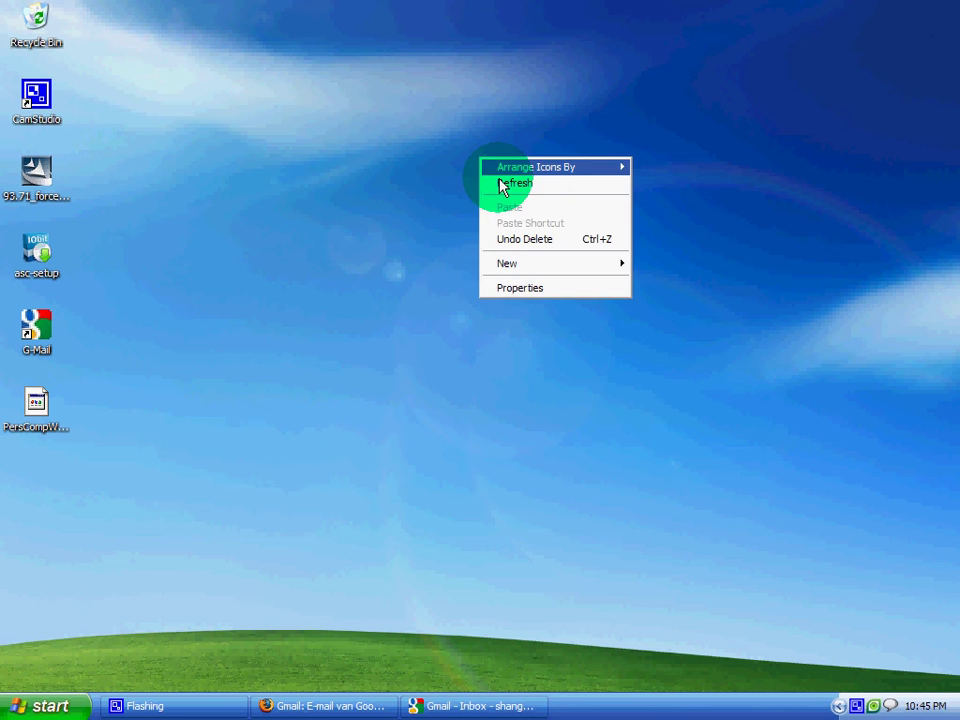
pyautogui.click(505, 192)
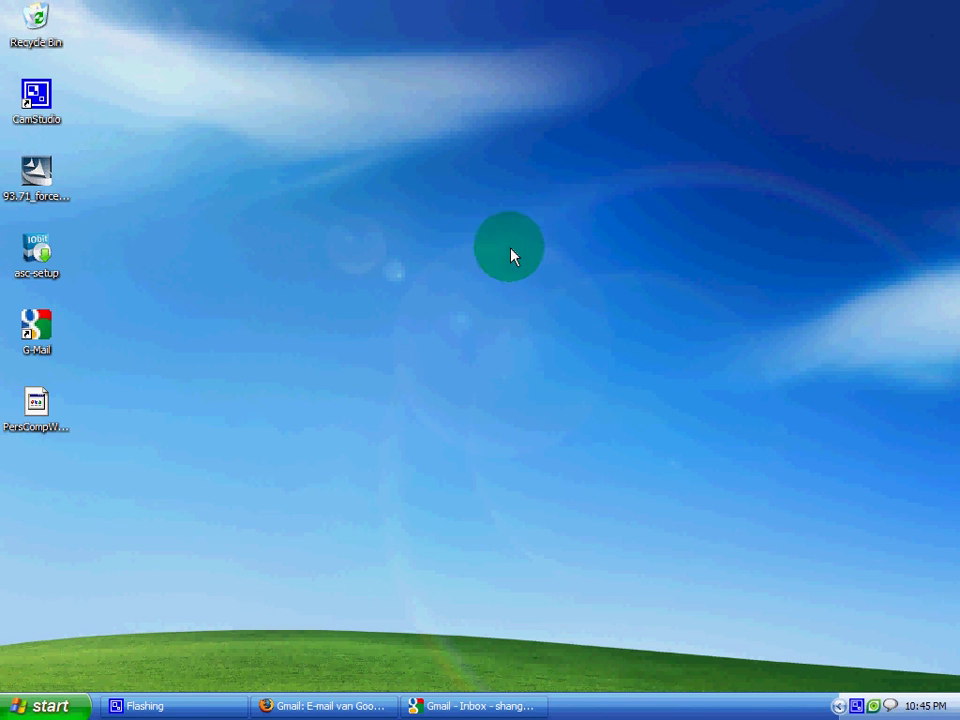
pyautogui.click(350, 706)
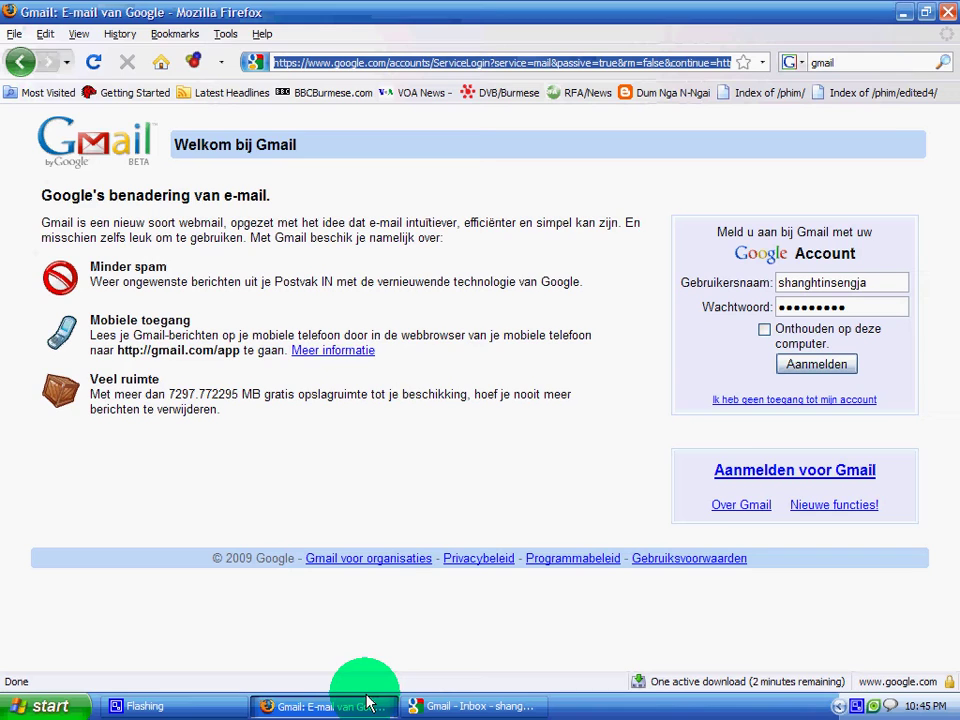
pyautogui.click(359, 179)
pyautogui.click(224, 36)
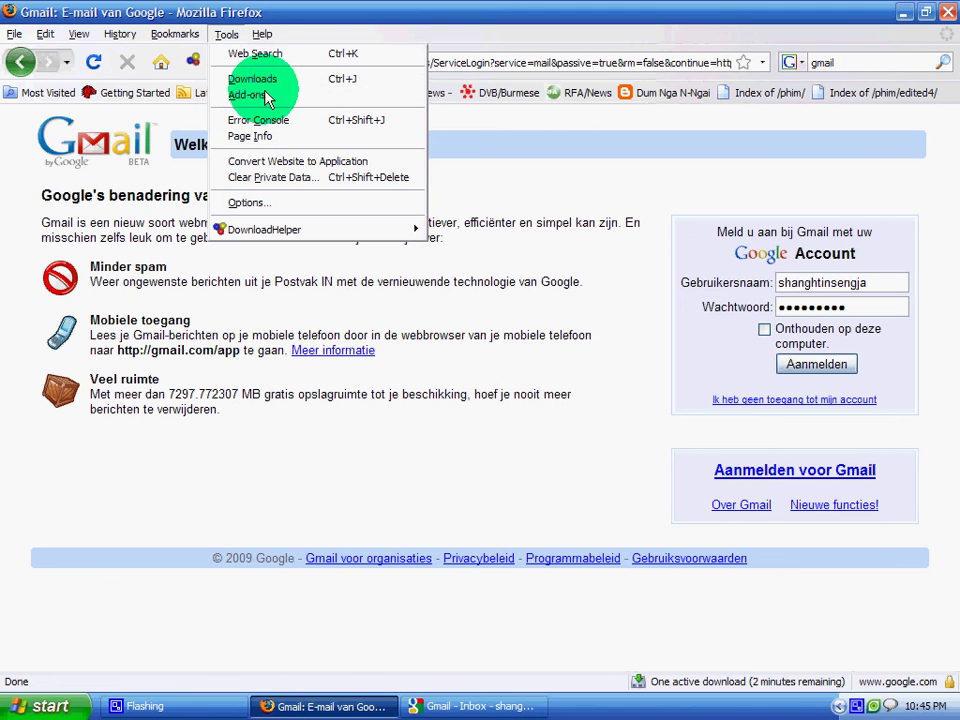
pyautogui.click(310, 166)
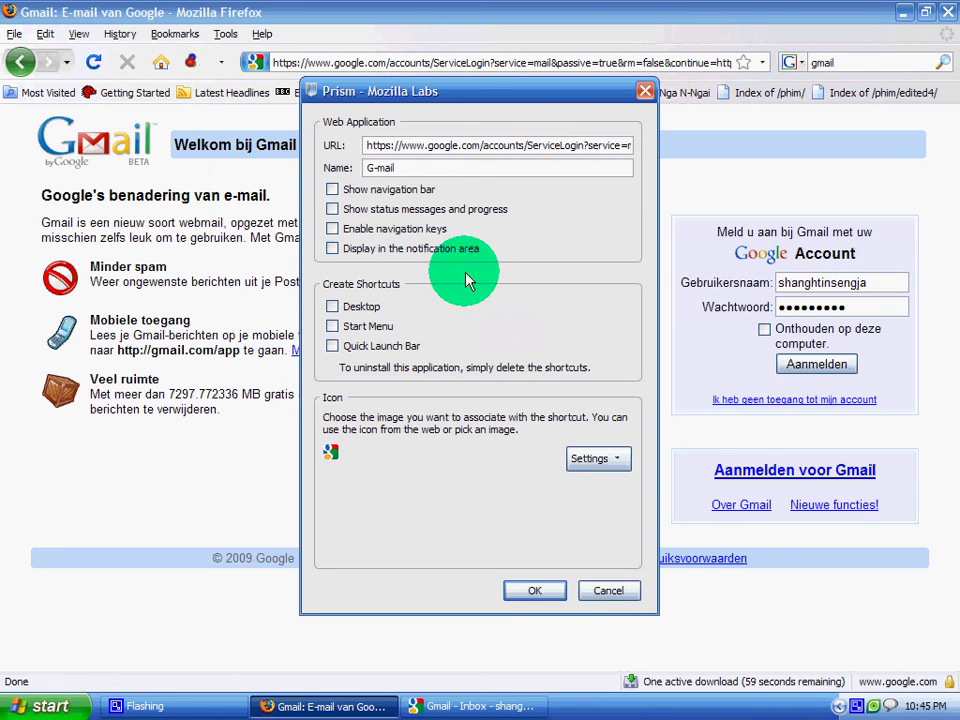
pyautogui.click(609, 590)
# Search the web for "hotmail.com" in a new tab and open the MSN Hotmail result.
pyautogui.click(14, 33)
pyautogui.click(40, 69)
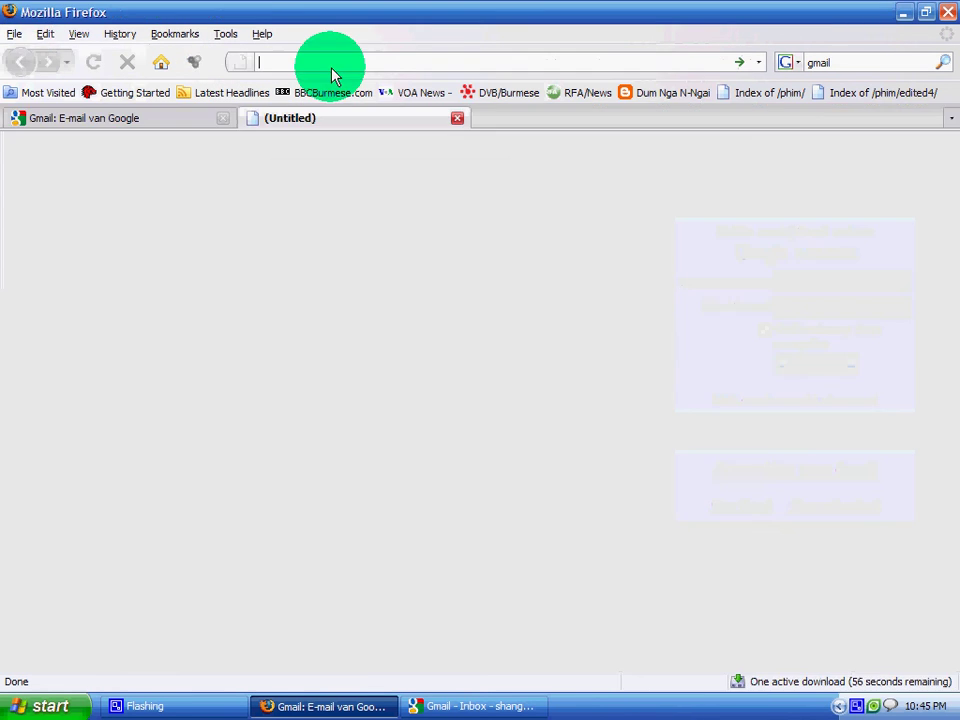
pyautogui.click(834, 66)
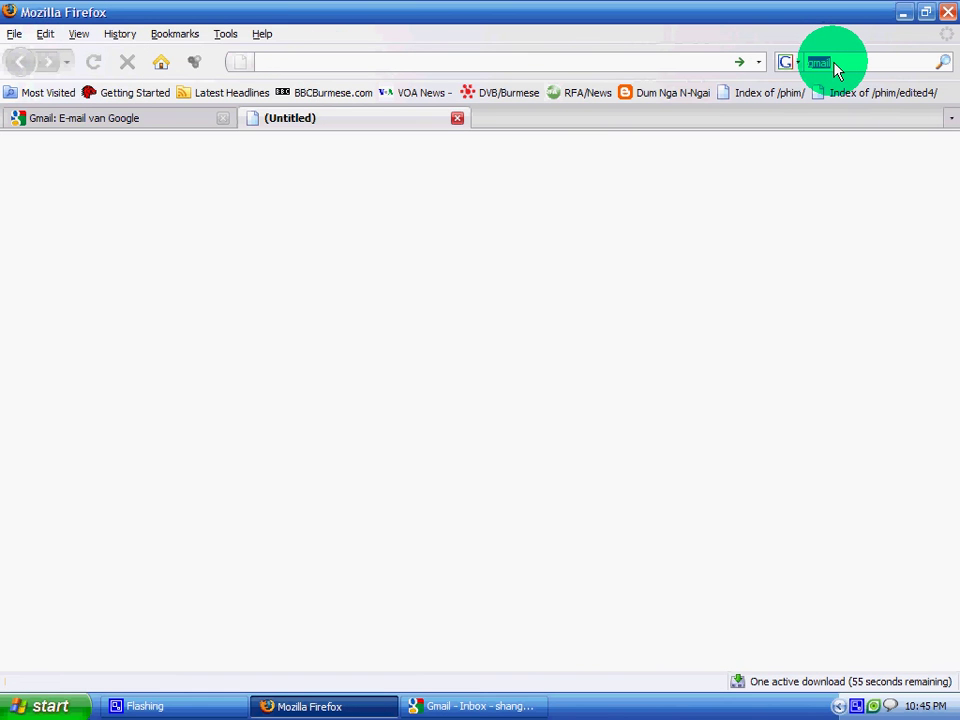
pyautogui.write('hotmail.com')
pyautogui.press('Return')
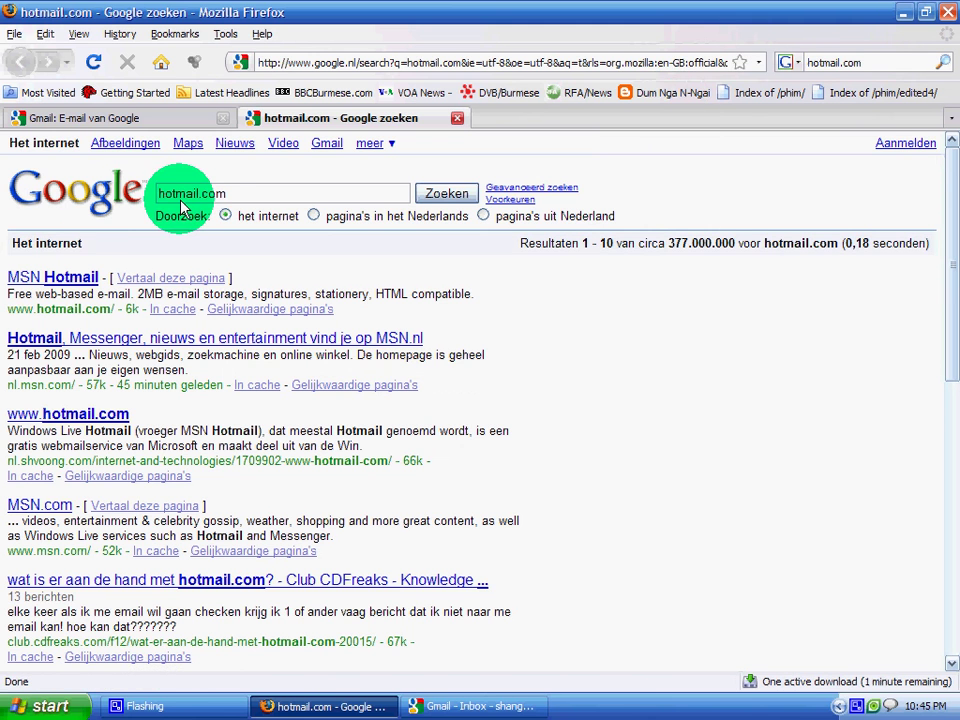
pyautogui.click(66, 280)
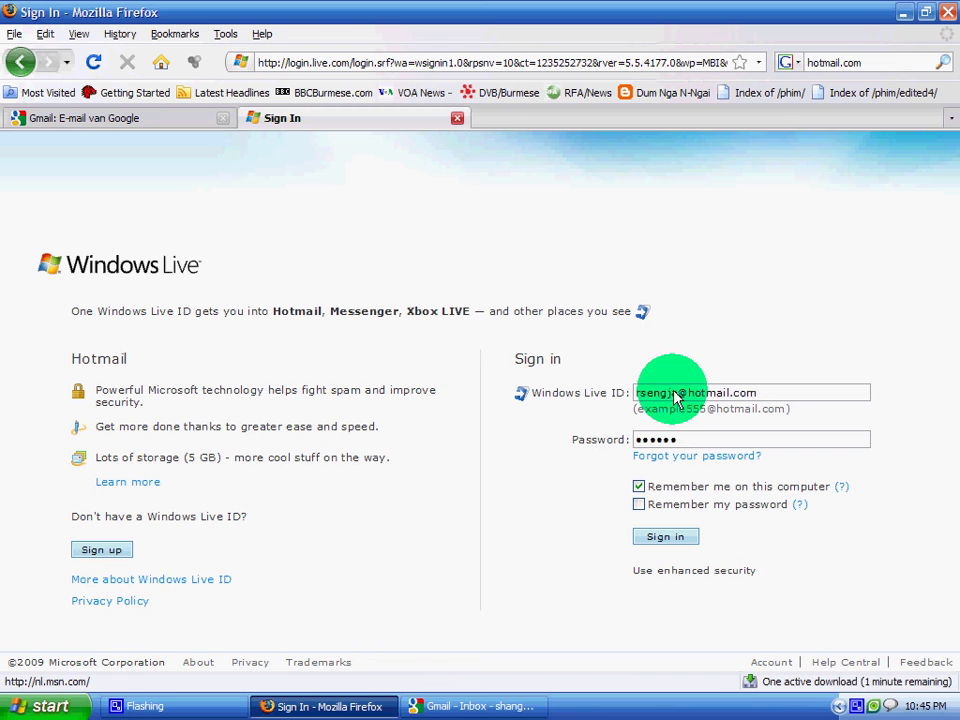
# Copy the full web address of the Windows Live sign-in page.
pyautogui.click(418, 62)
pyautogui.rightClick(420, 64)
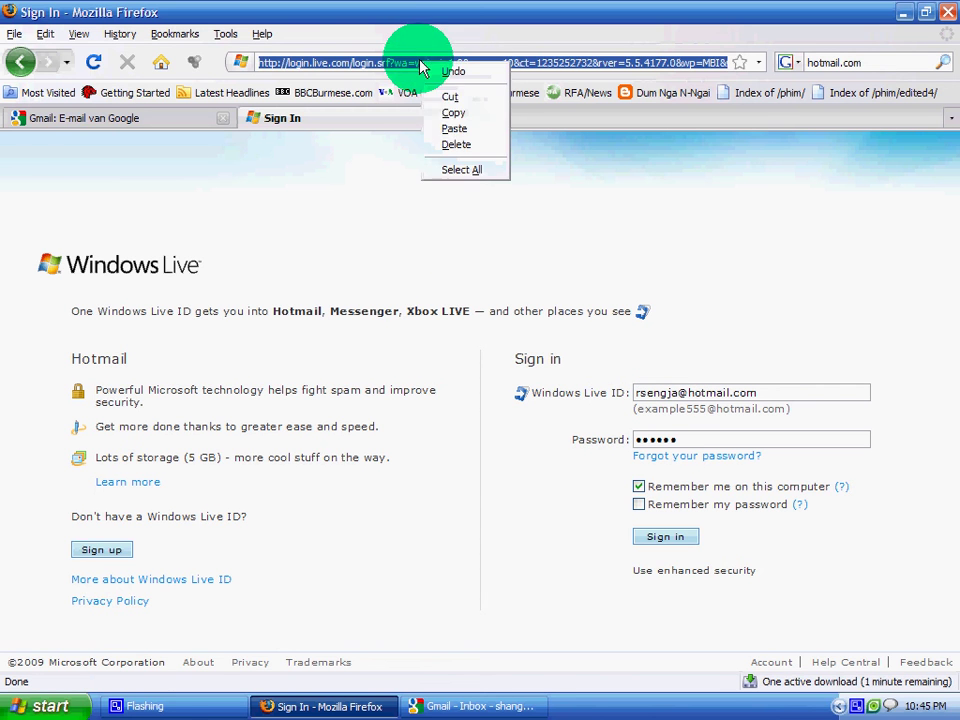
pyautogui.click(450, 115)
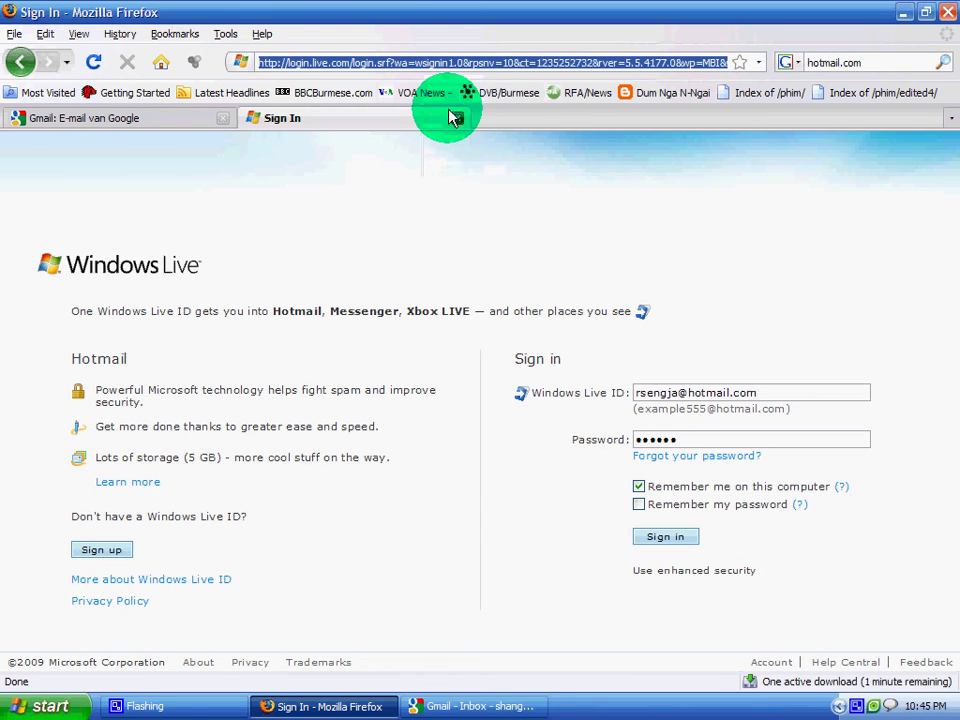
# Convert the Windows Live sign-in page to an application named Hot-Mail with a Desktop shortcut.
pyautogui.click(227, 36)
pyautogui.click(238, 160)
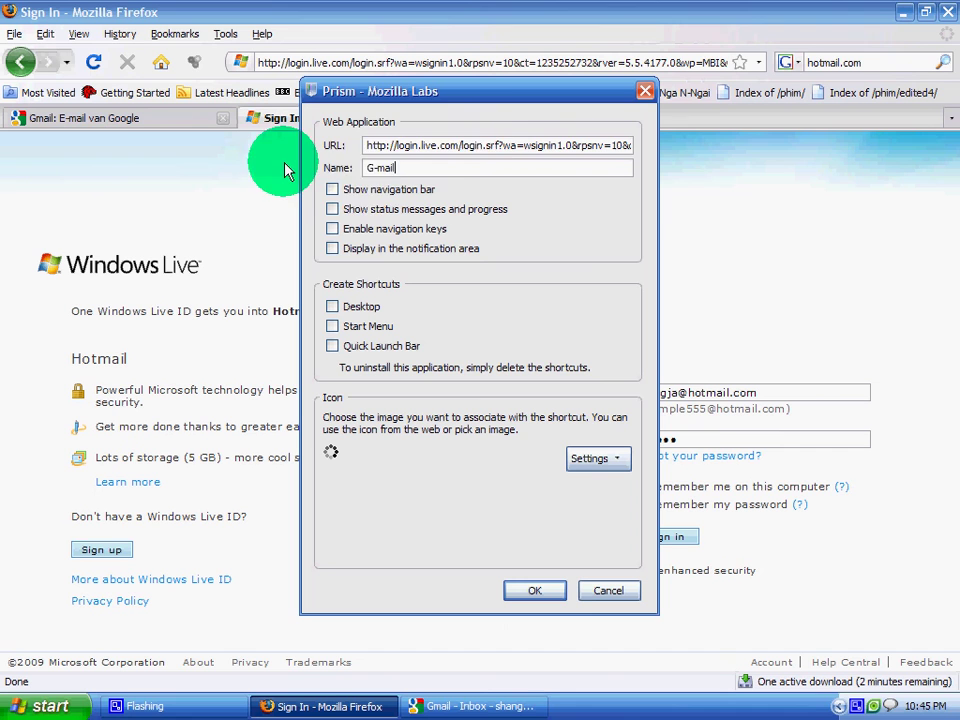
pyautogui.moveTo(418, 172); pyautogui.dragTo(343, 176)
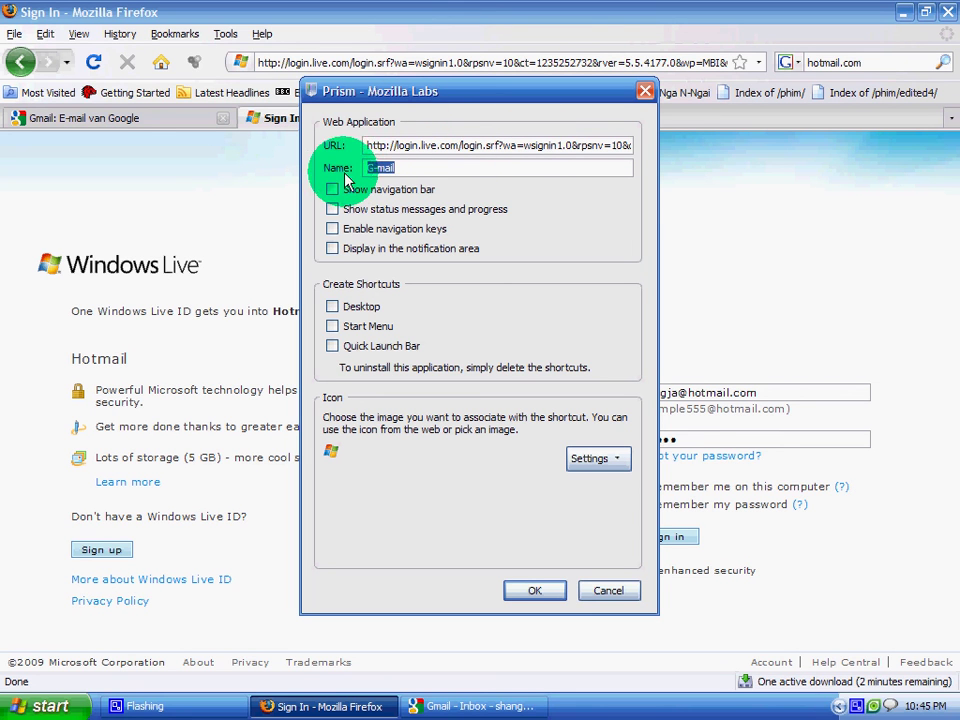
pyautogui.write('Hot')
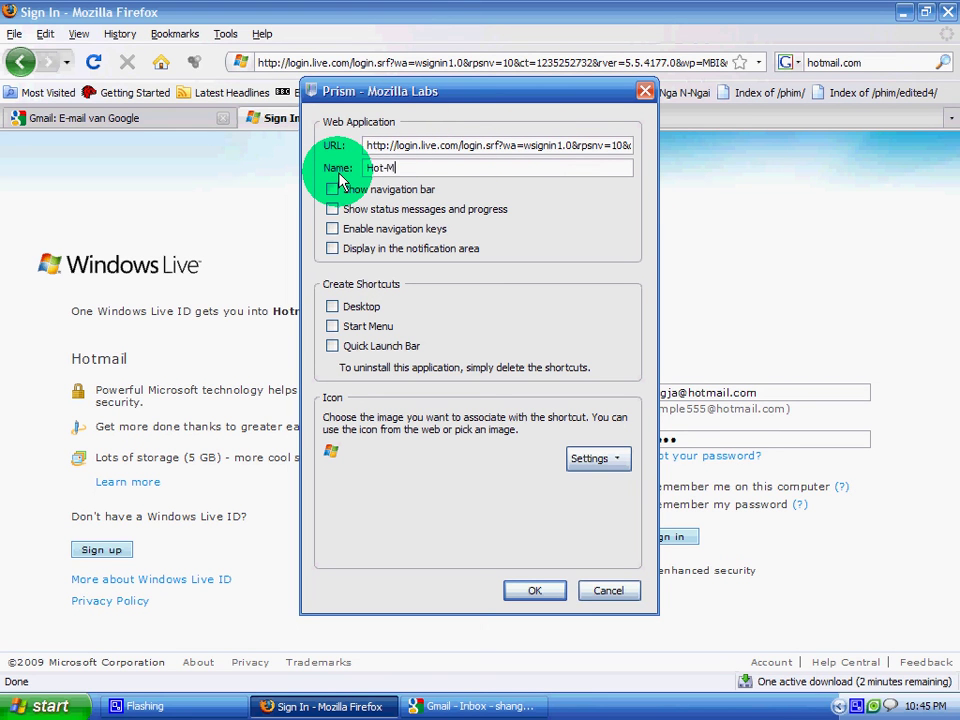
pyautogui.click(332, 306)
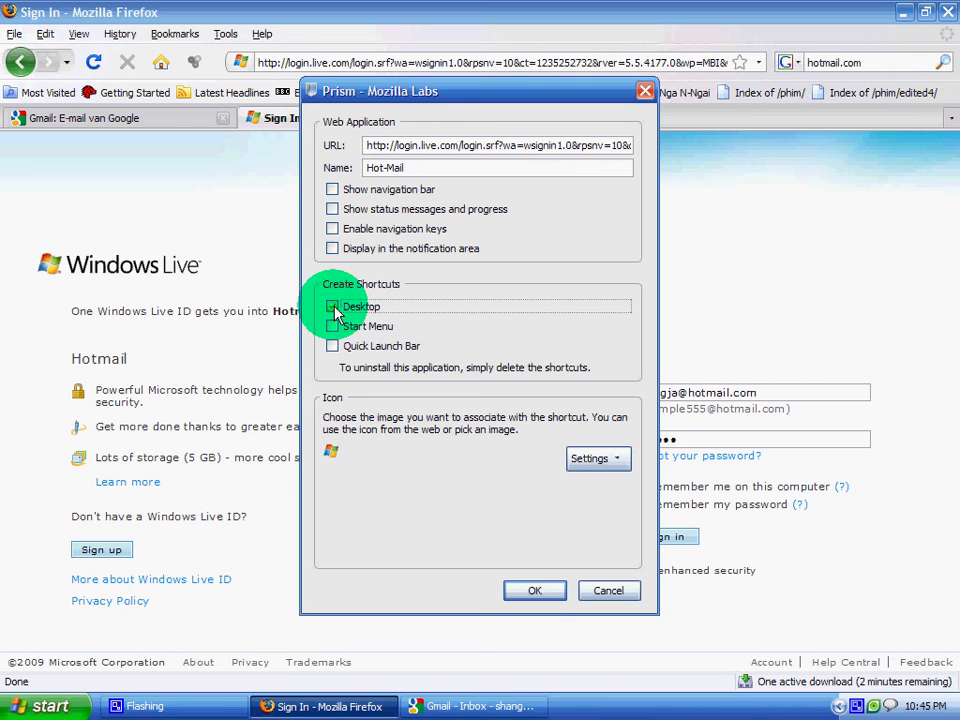
pyautogui.click(539, 591)
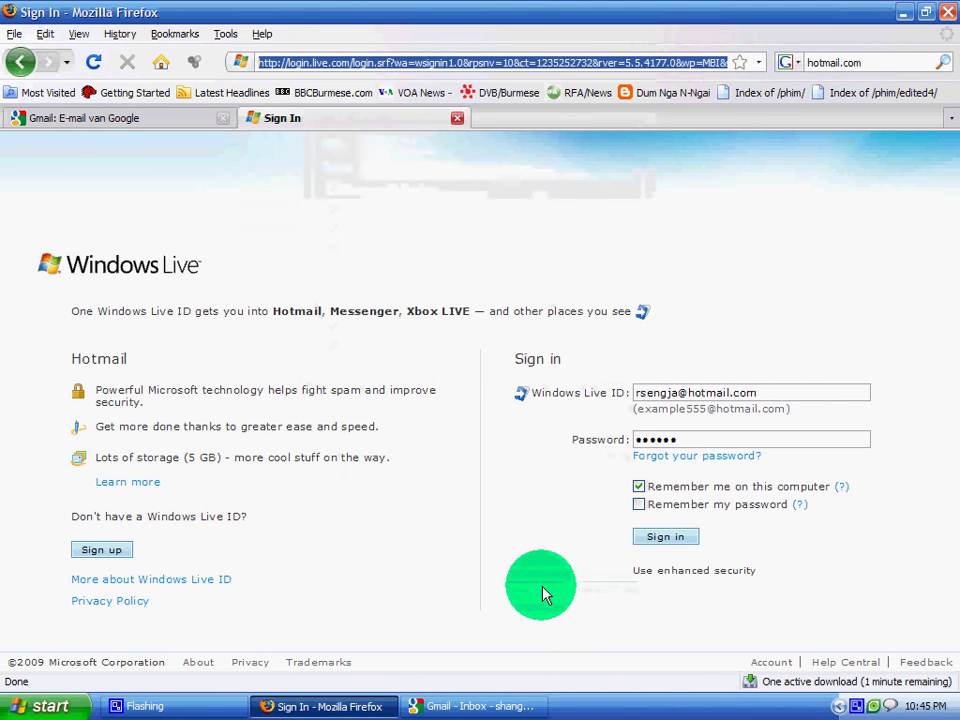
# Minimise Firefox and launch the Hot-Mail shortcut from the desktop.
pyautogui.click(350, 706)
pyautogui.click(48, 492)
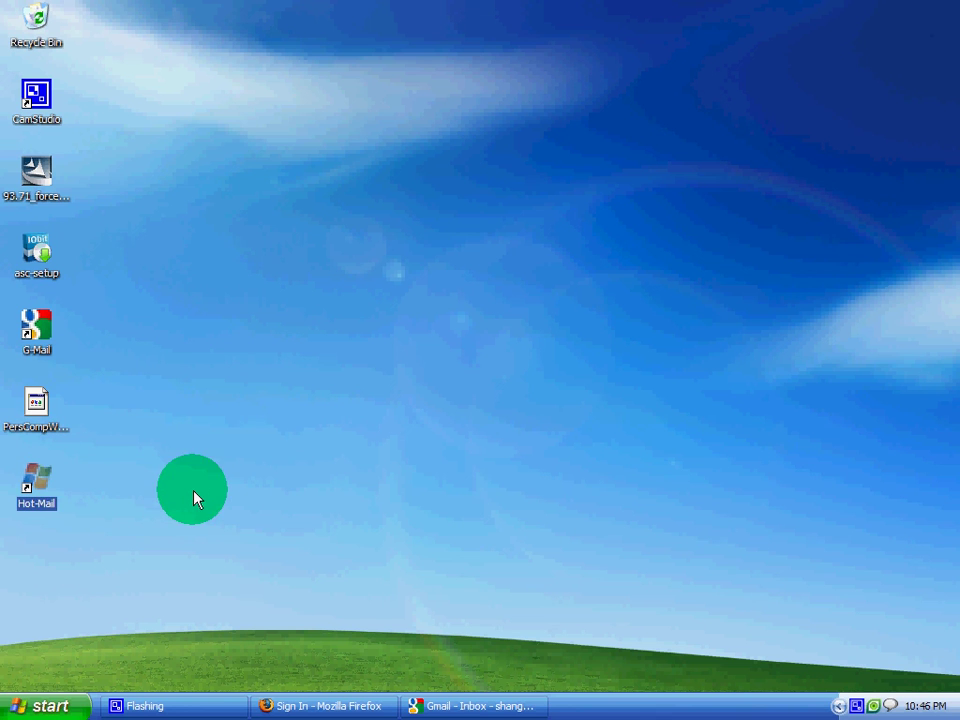
pyautogui.doubleClick(42, 490)
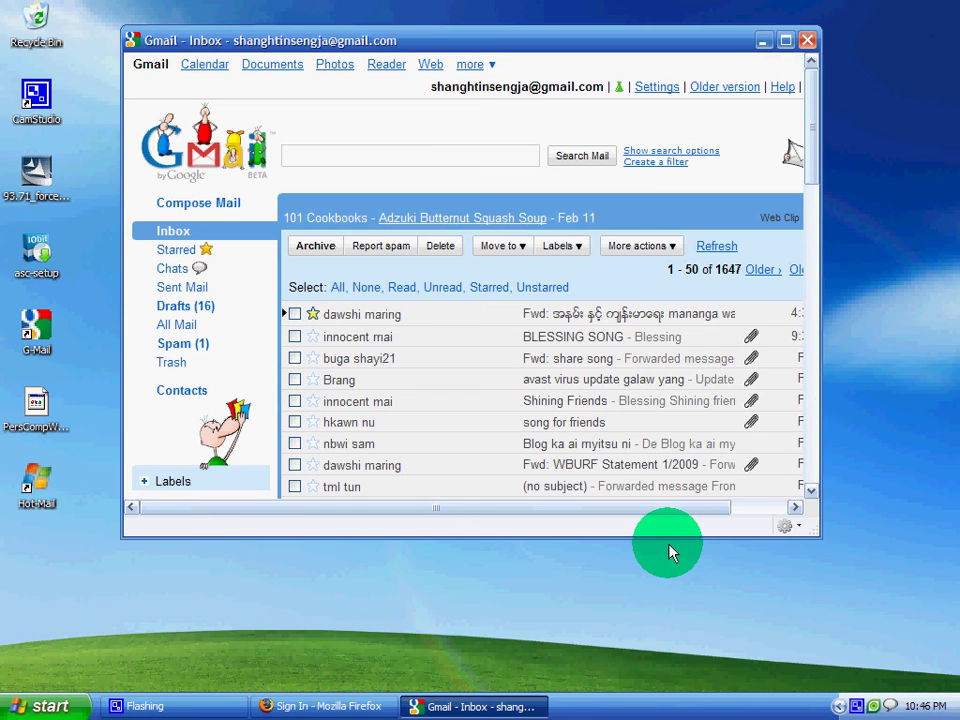
# Close the Gmail application window and refresh the desktop icons.
pyautogui.click(807, 40)
pyautogui.rightClick(620, 172)
pyautogui.click(640, 192)
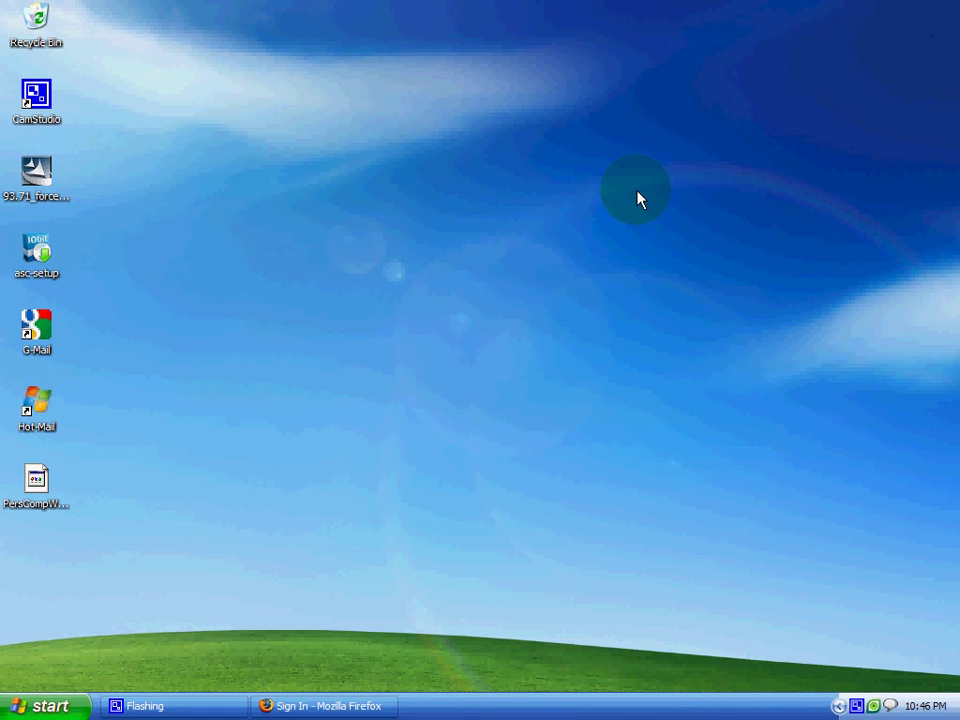
pyautogui.rightClick(638, 194)
pyautogui.click(658, 217)
pyautogui.rightClick(658, 218)
pyautogui.click(675, 242)
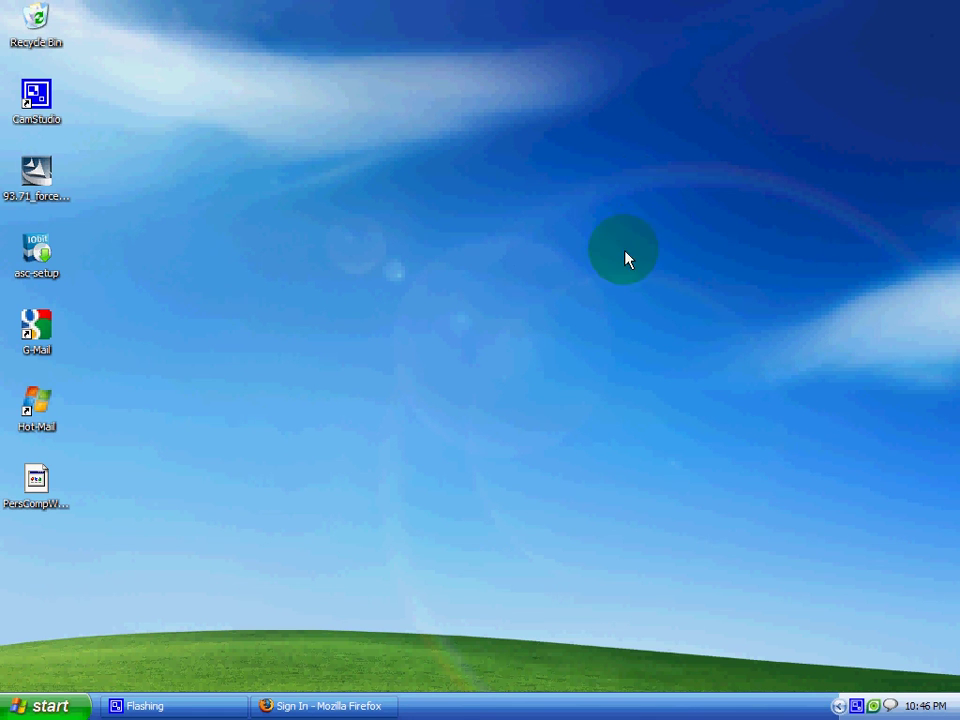
pyautogui.click(296, 706)
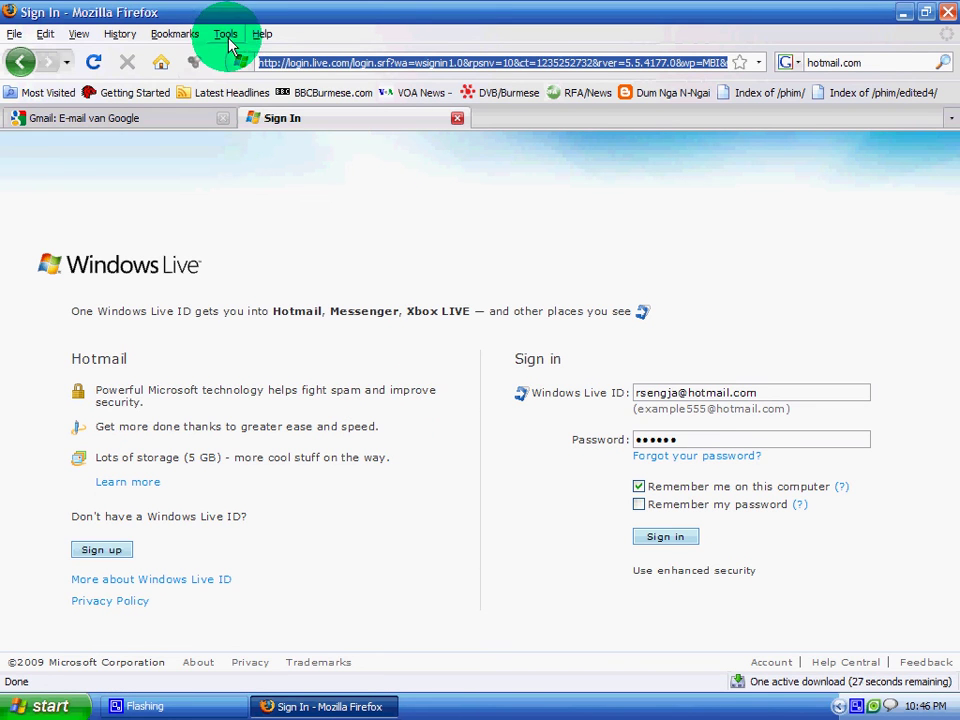
pyautogui.click(300, 706)
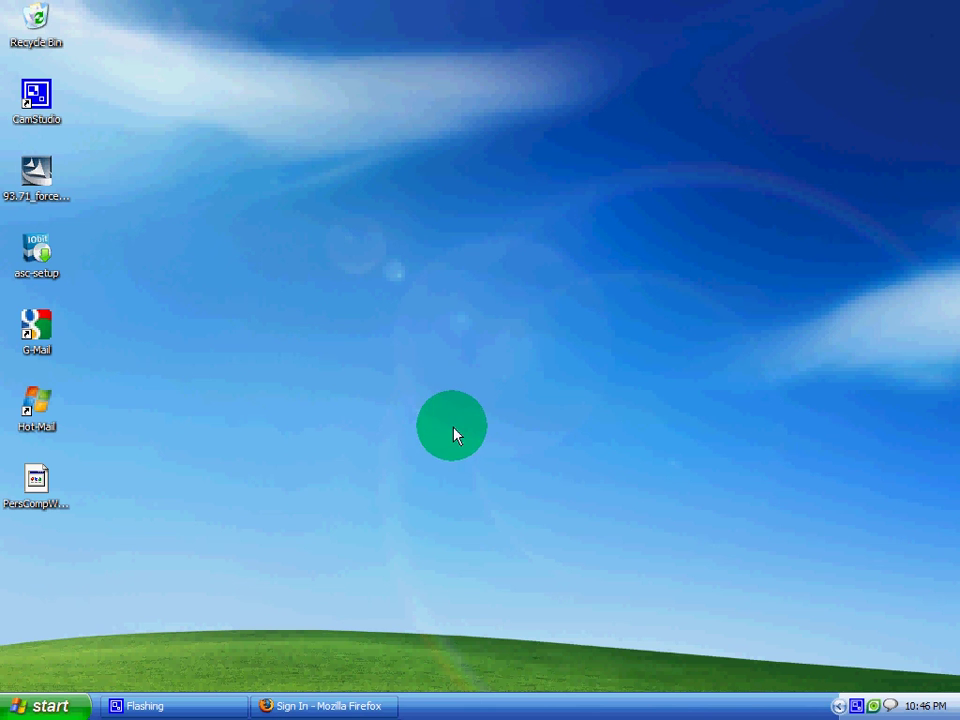
pyautogui.rightClick(444, 400)
pyautogui.click(476, 428)
pyautogui.rightClick(475, 405)
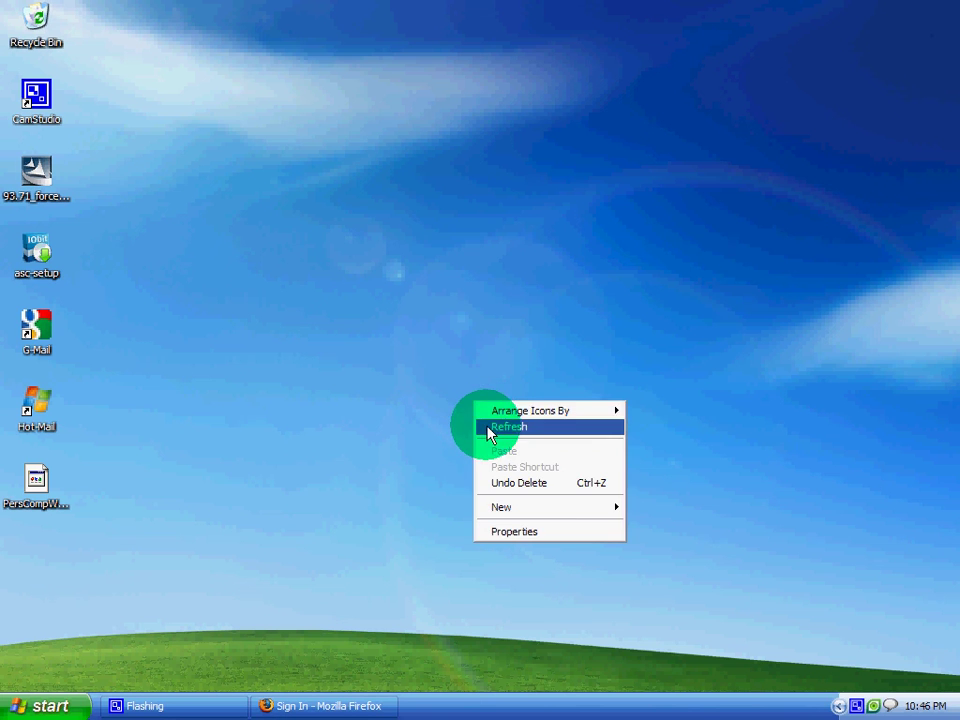
pyautogui.click(484, 424)
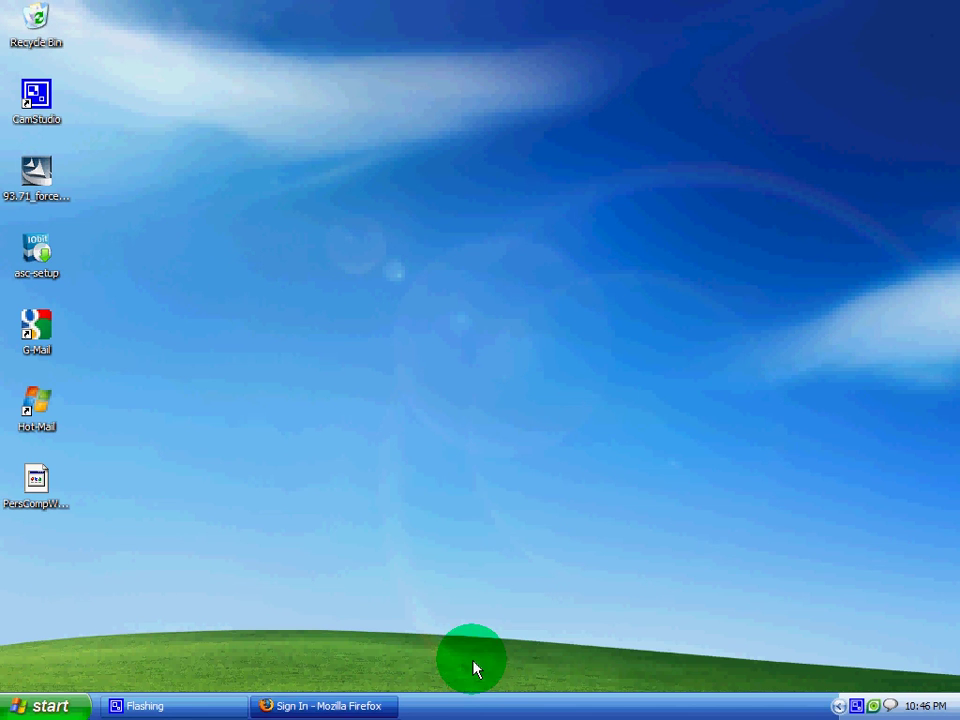
# Quit Firefox with its tabs saved and "Do not ask next time" enabled, and refresh the desktop.
pyautogui.click(333, 694)
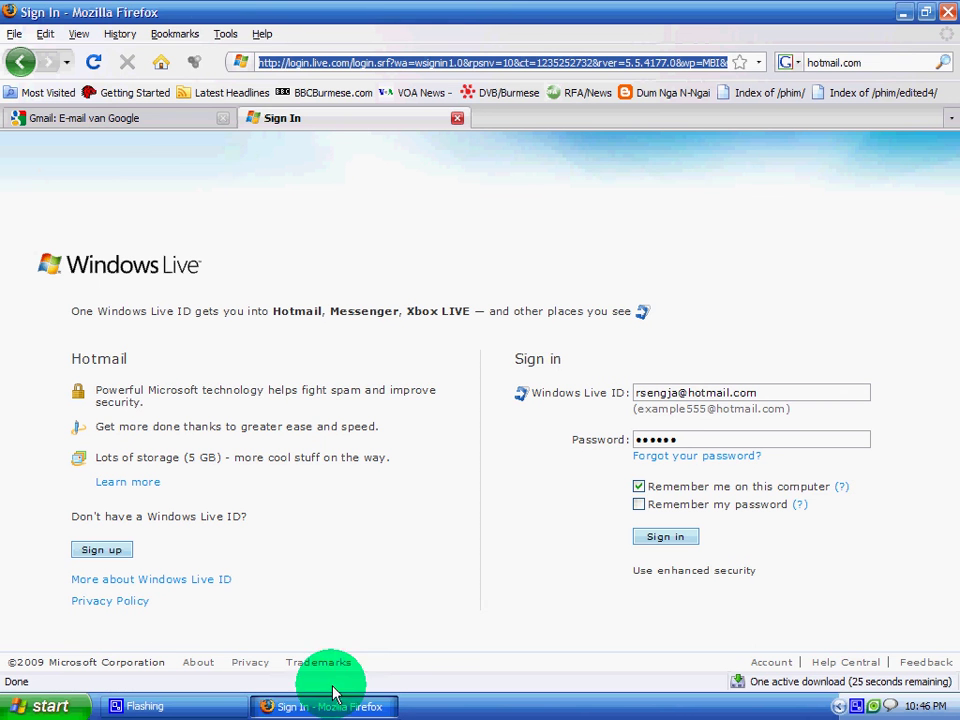
pyautogui.click(947, 12)
pyautogui.click(422, 362)
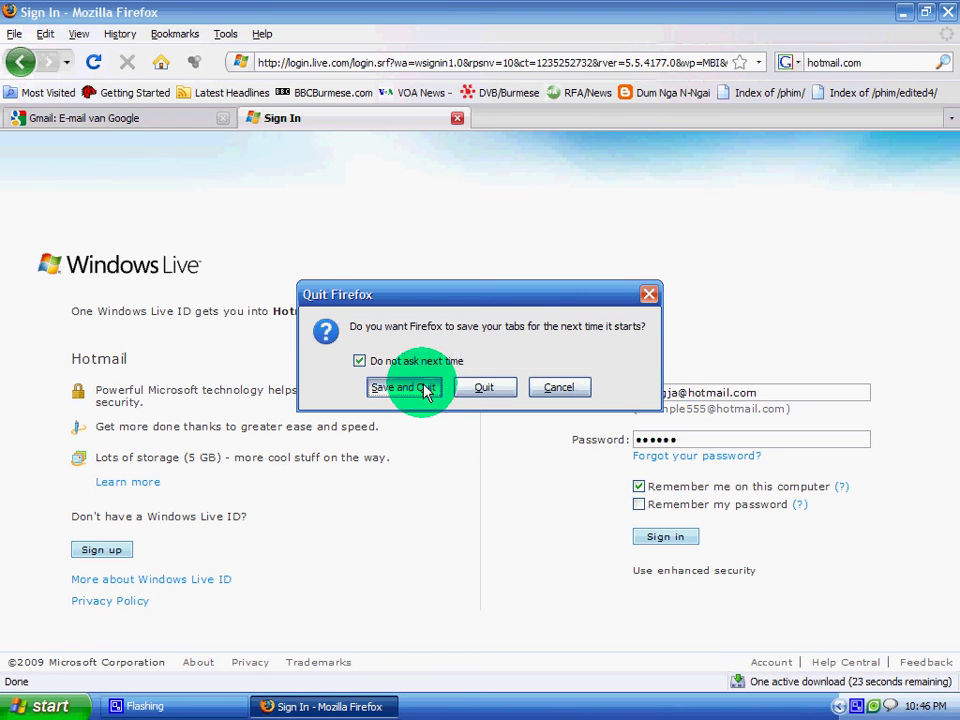
pyautogui.click(422, 388)
pyautogui.rightClick(588, 363)
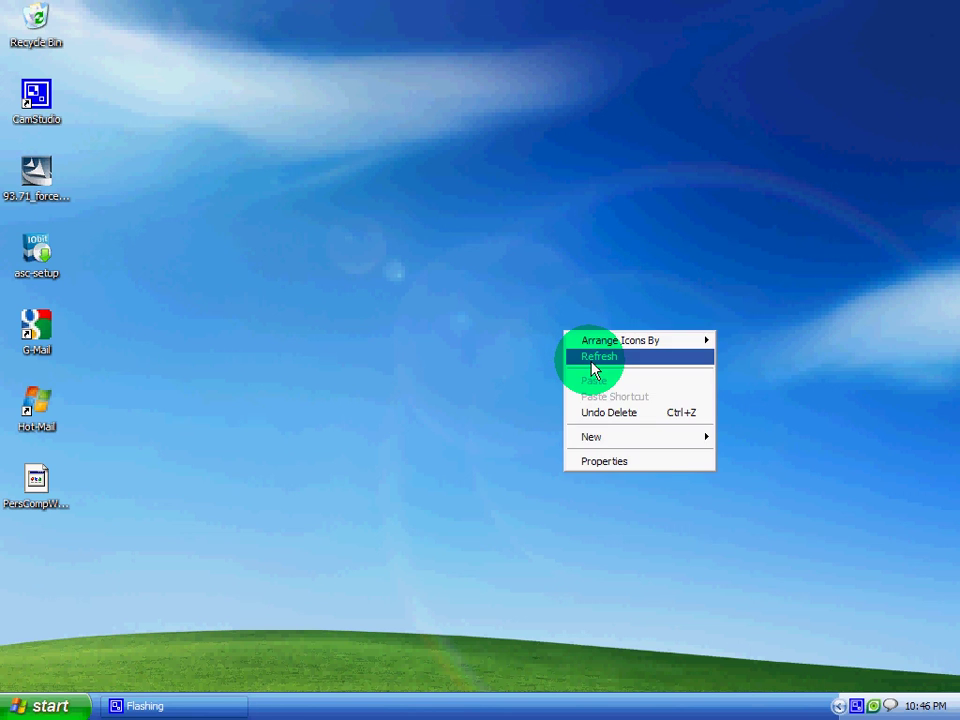
pyautogui.click(590, 358)
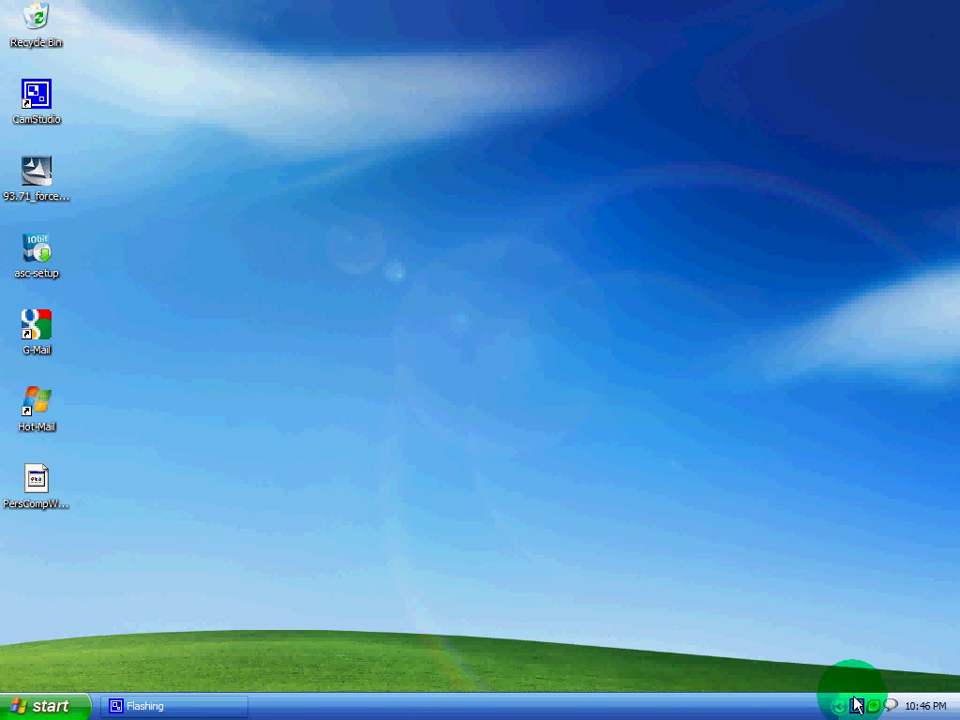